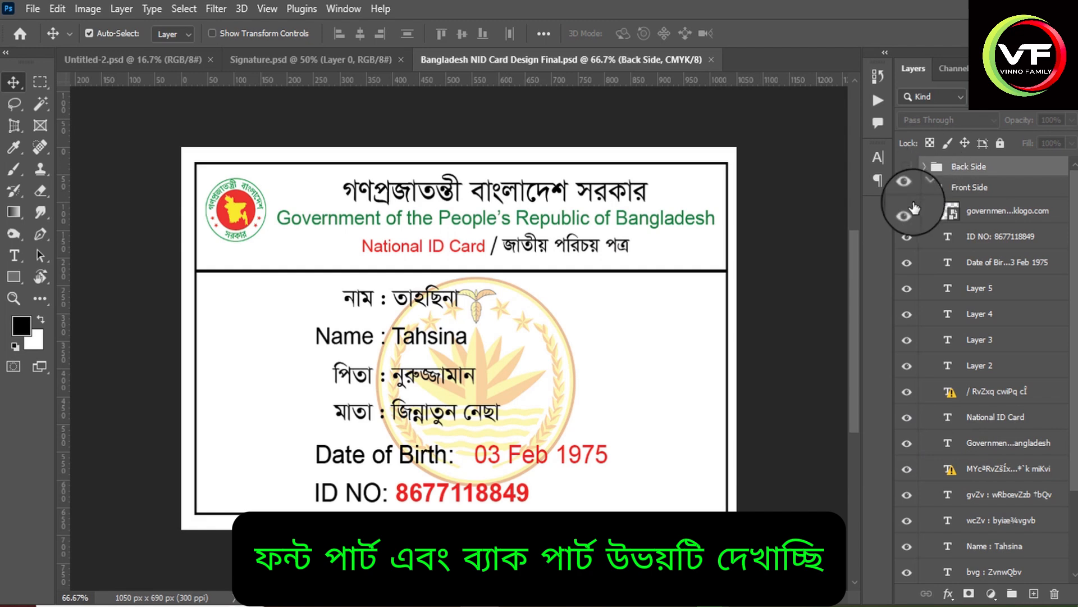
Collapse the Front Side group and toggle the Front Side and Back Side groups to compare both card faces, ending with both hidden.
left_click(924, 188)
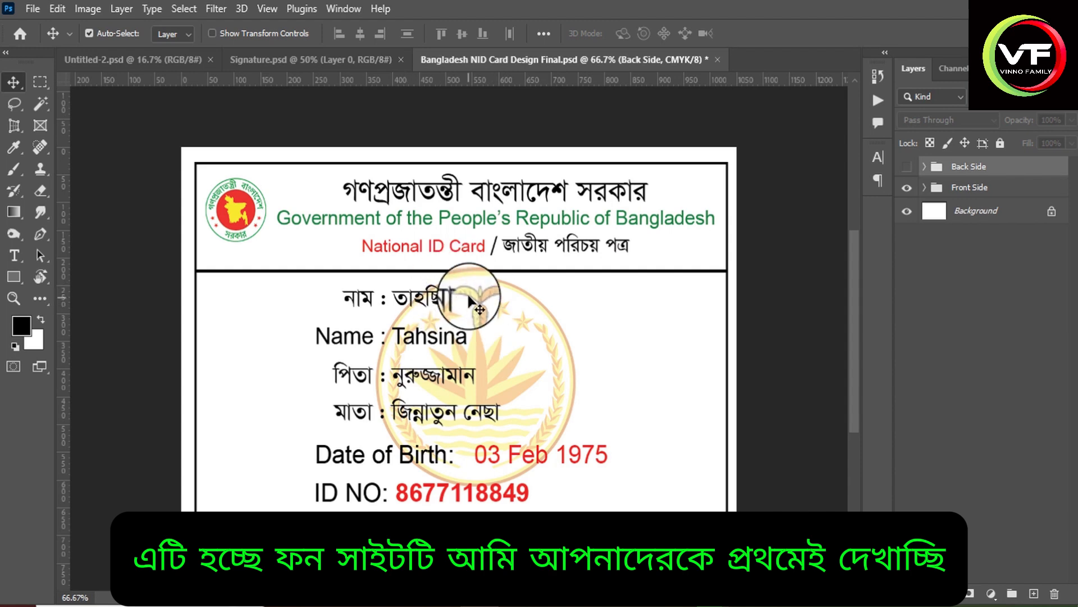
left_click(907, 187)
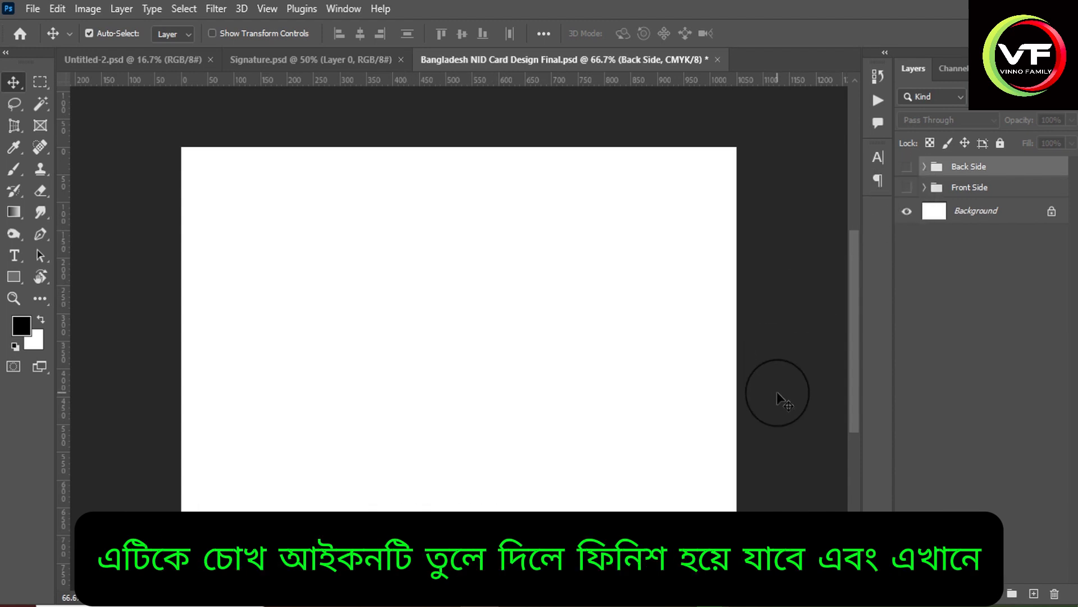
left_click(907, 168)
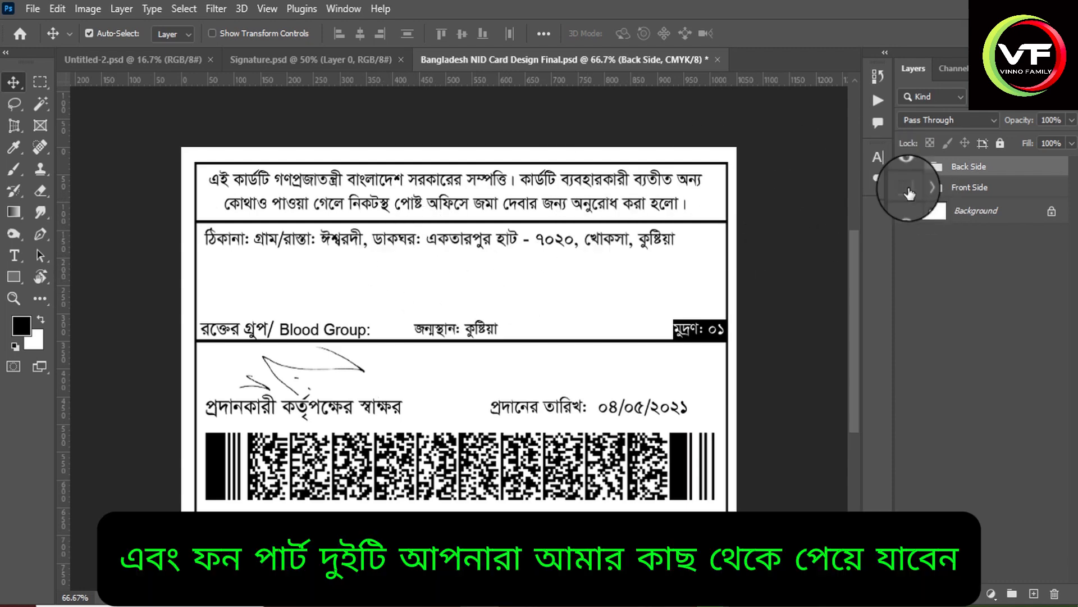
left_click(907, 188)
left_click(906, 166)
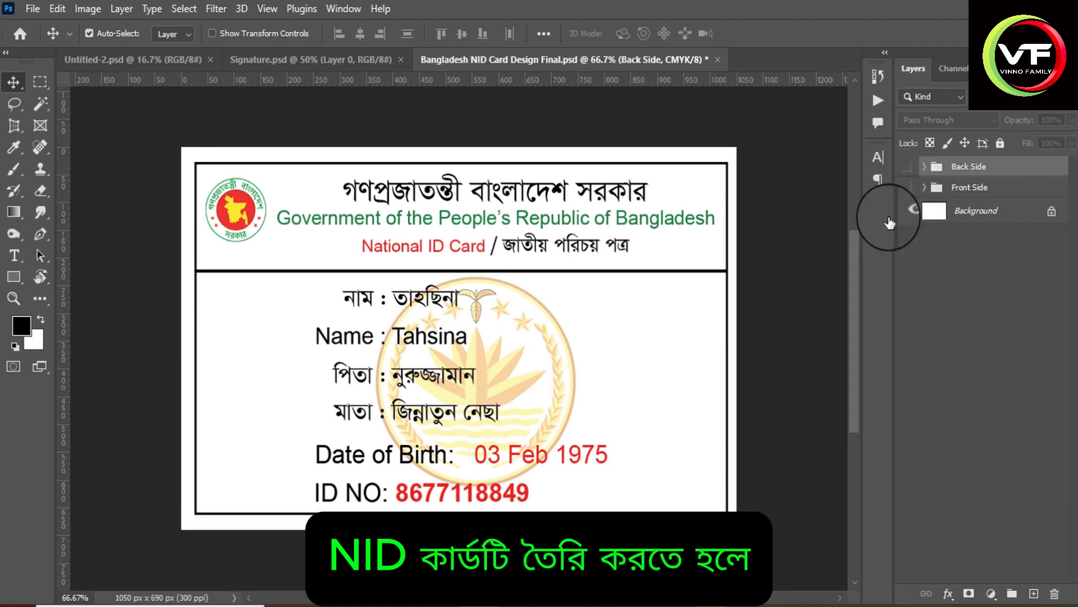
left_click(907, 188)
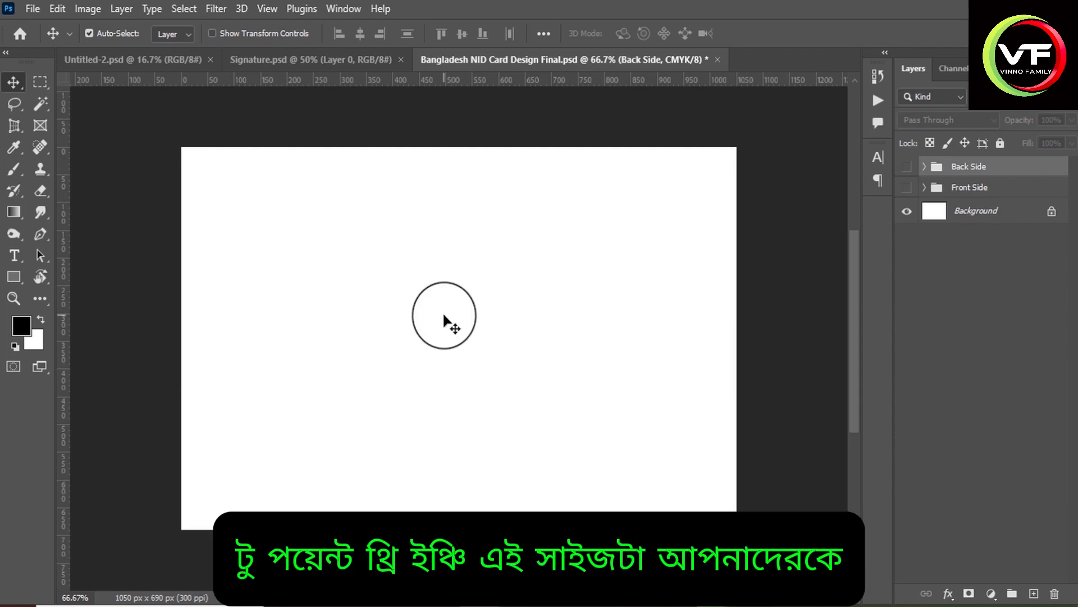
Deselect the layers and check the document's dimensions in Image Size.
left_click(444, 315)
left_click(87, 9)
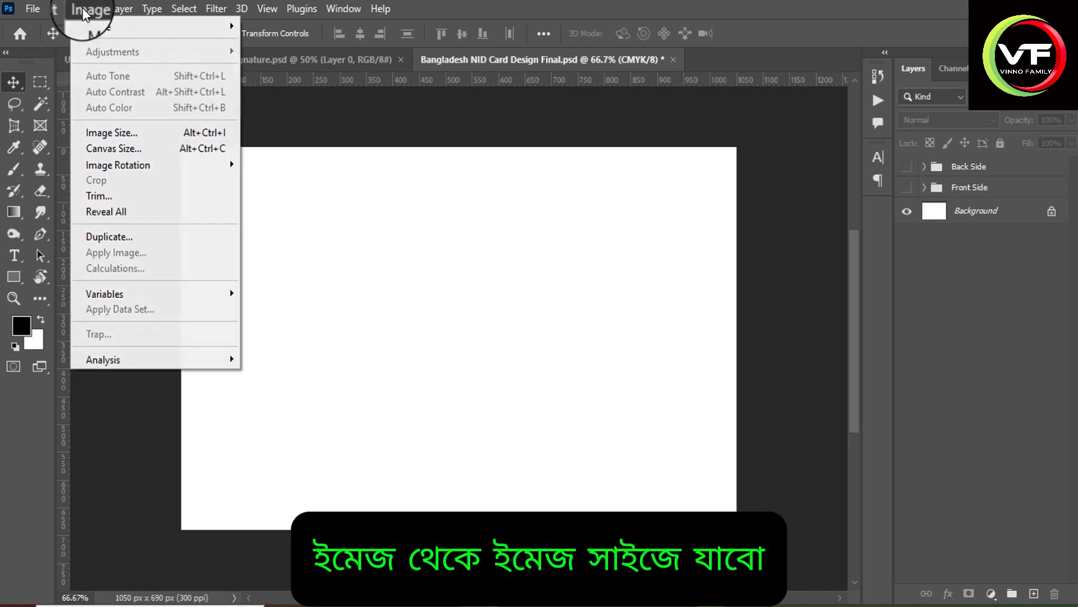
left_click(122, 133)
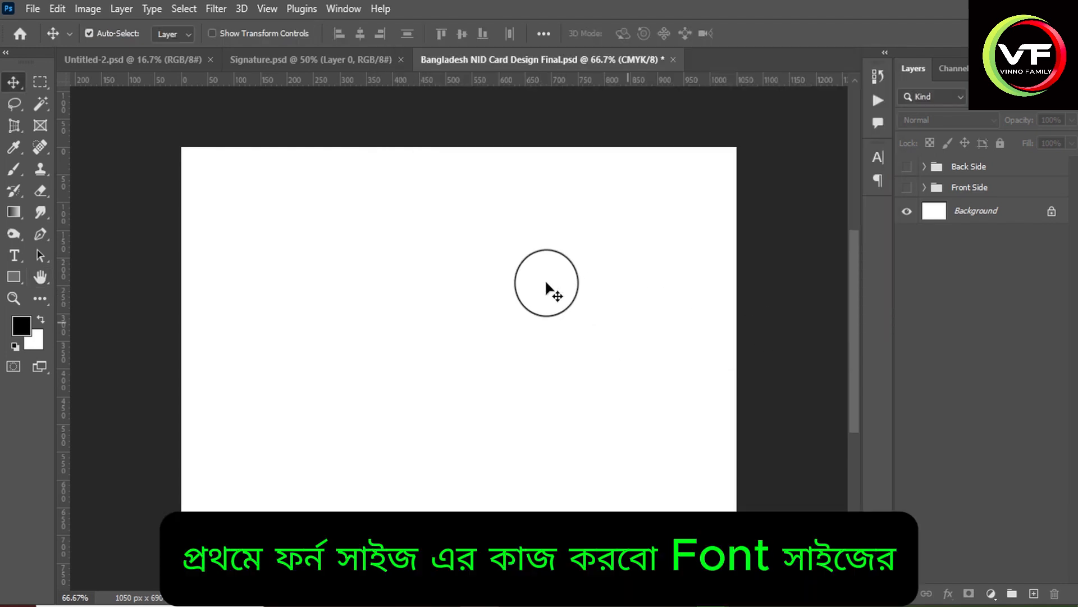
Expand the Front Side group, make it visible and select the government logo on the card.
left_click(924, 187)
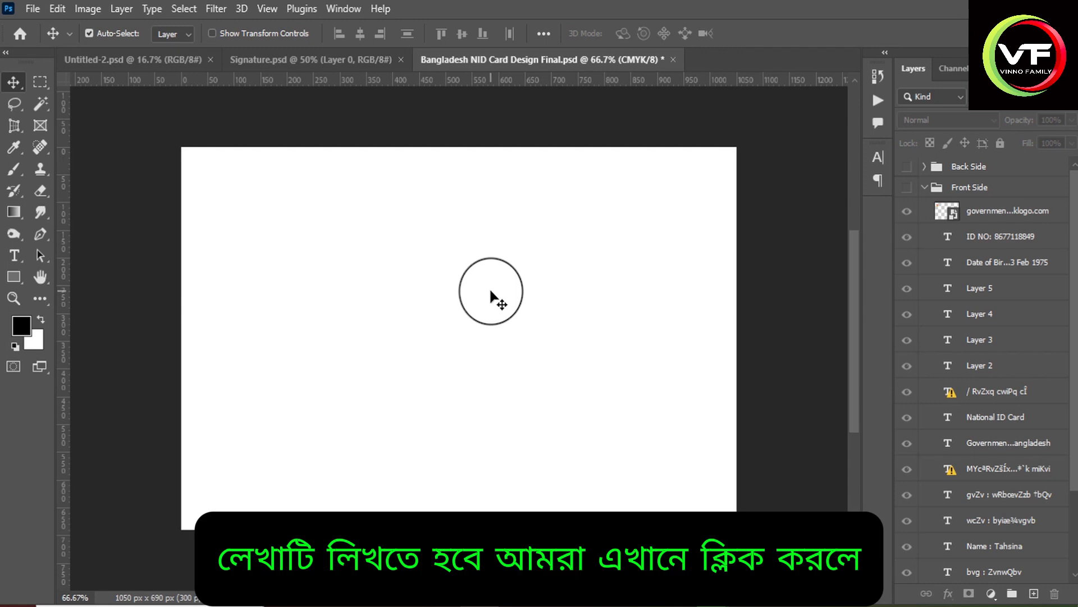
left_click(907, 187)
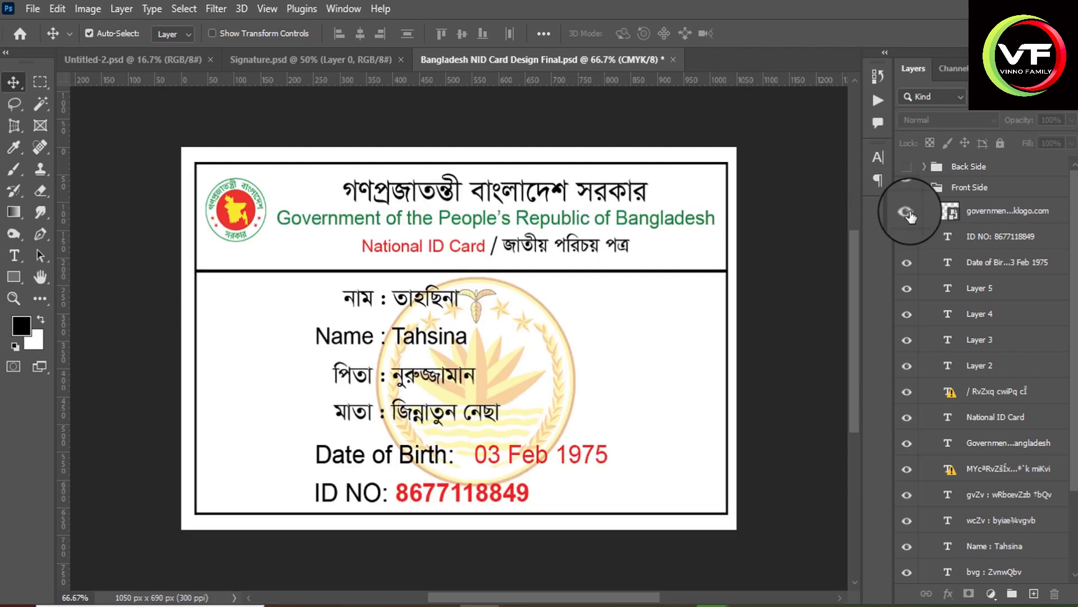
left_click(243, 180)
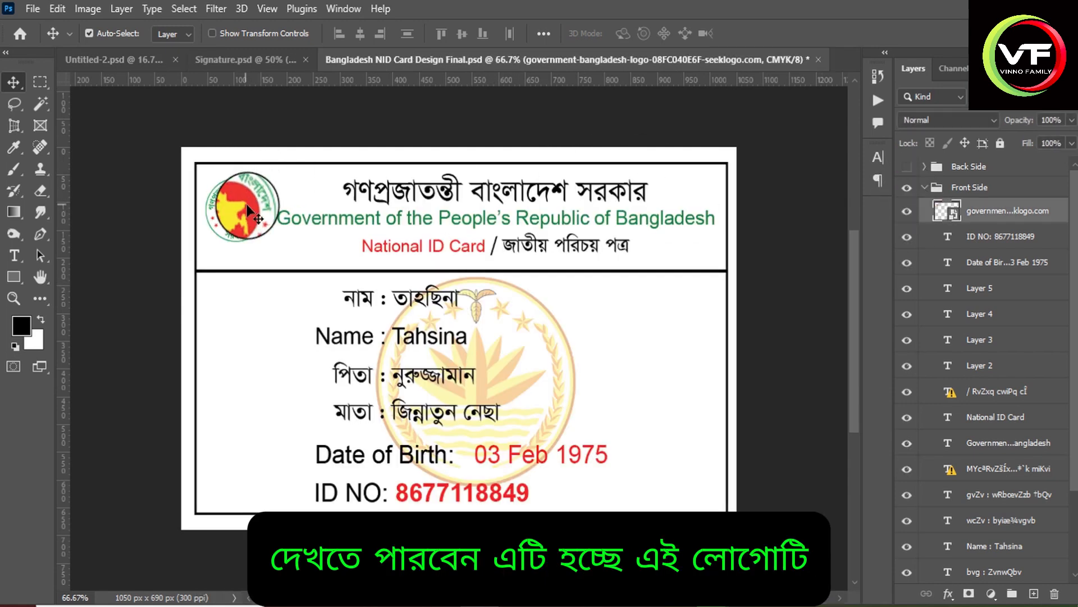
Toggle the logo, ID number, date of birth and the following text layers off and on to identify each one.
left_click(907, 212)
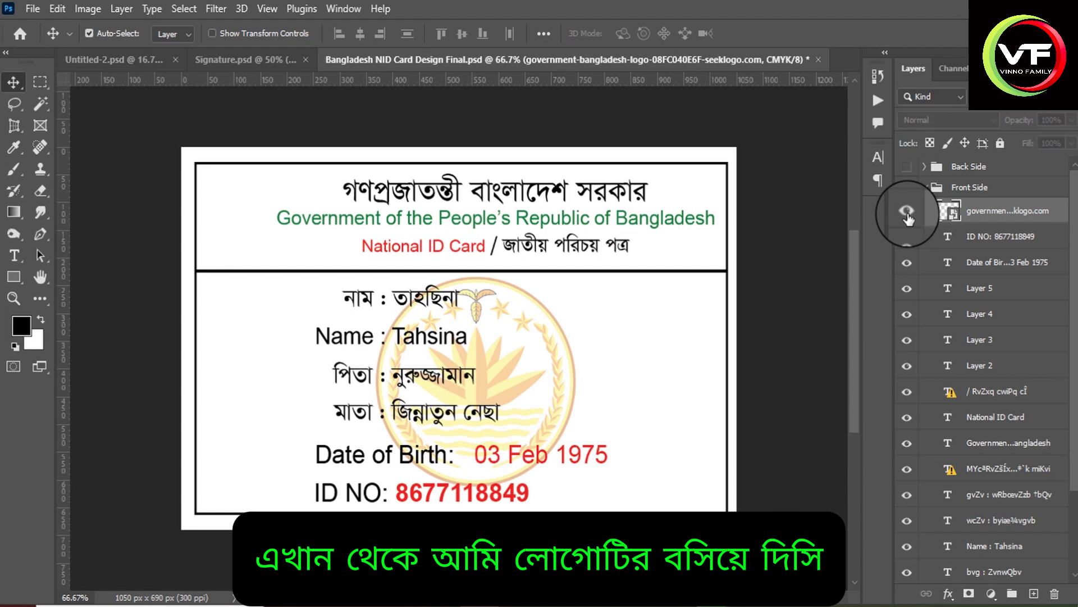
left_click(907, 212)
left_click(907, 236)
left_click(907, 236)
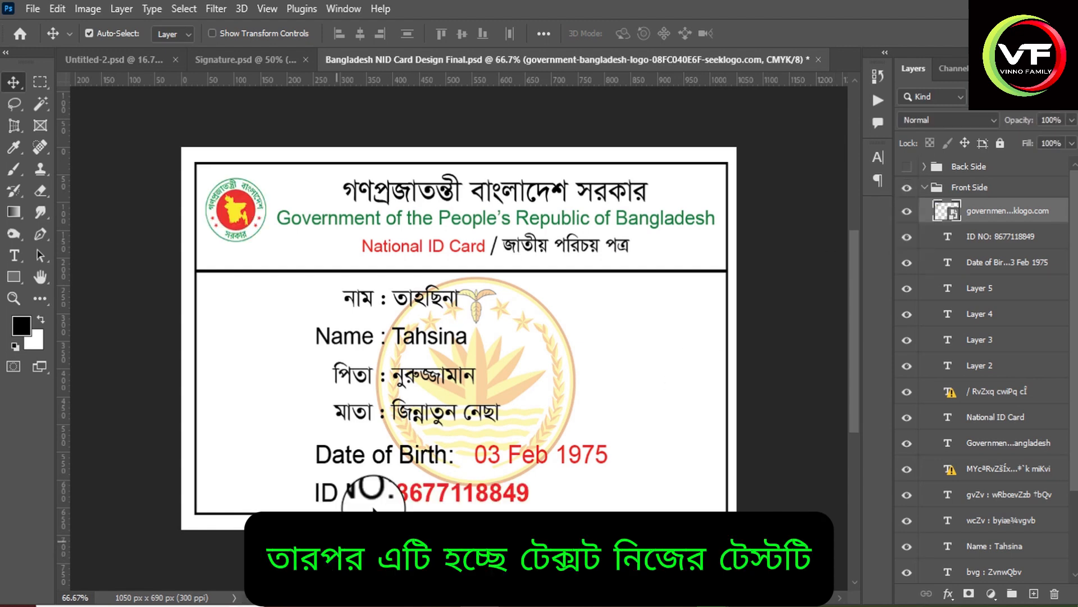
left_click(907, 264)
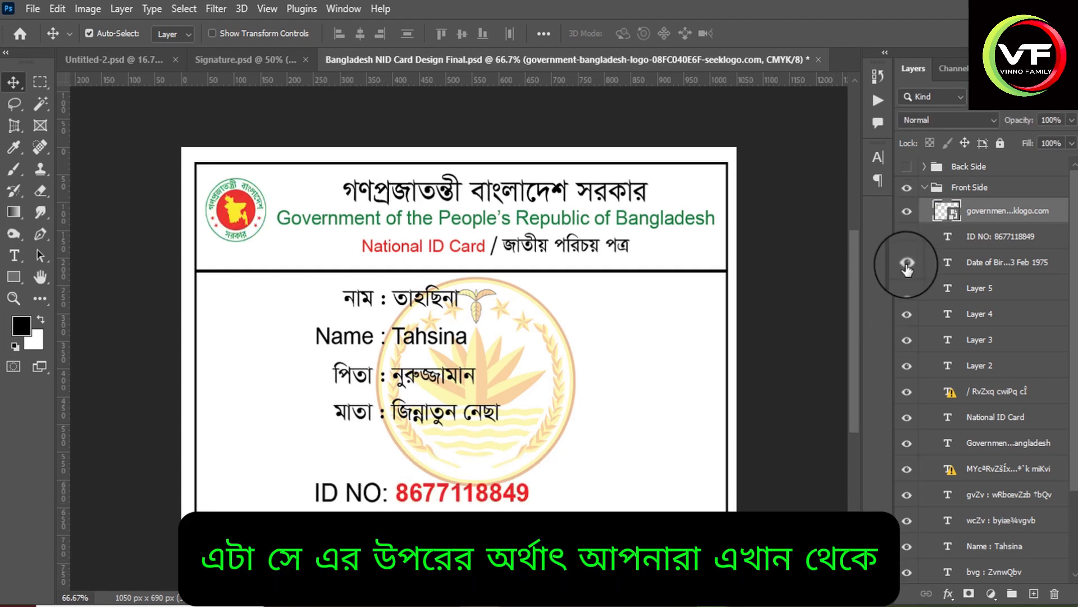
left_click(907, 264)
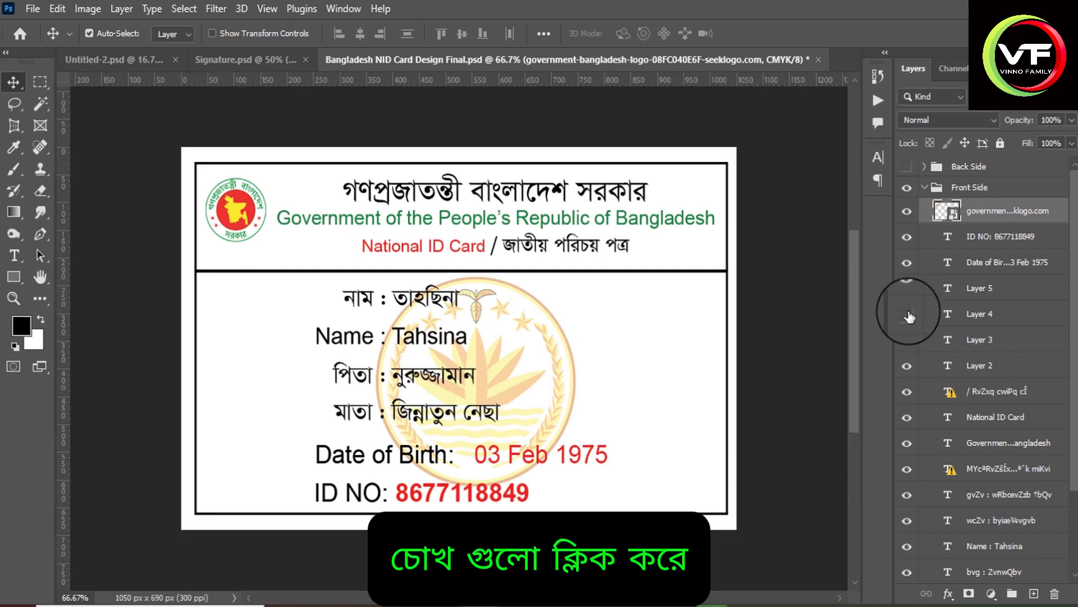
left_click(908, 341)
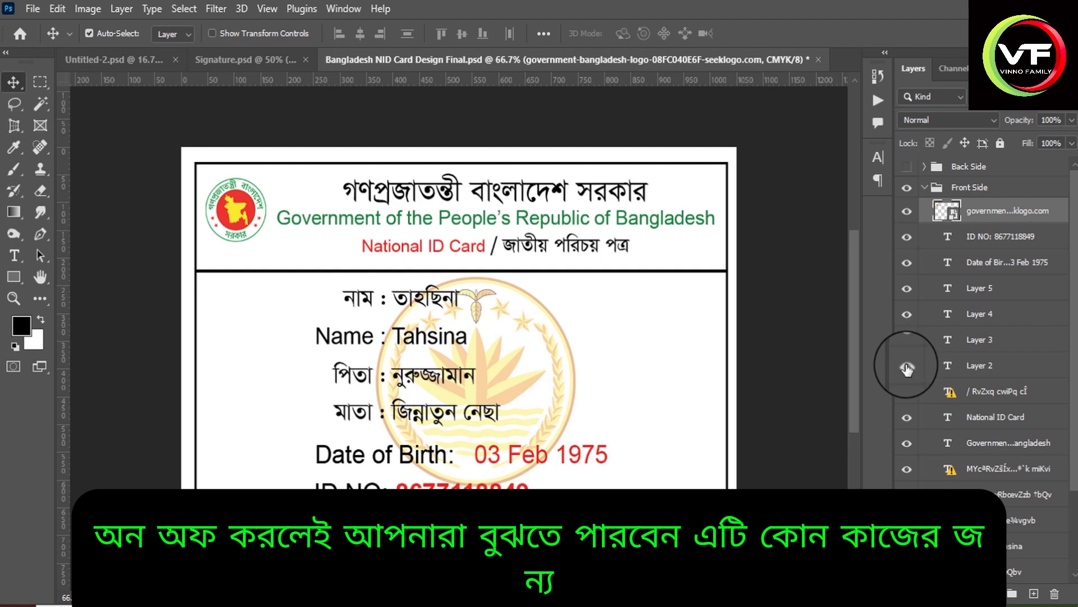
left_click(908, 368)
left_click(906, 394)
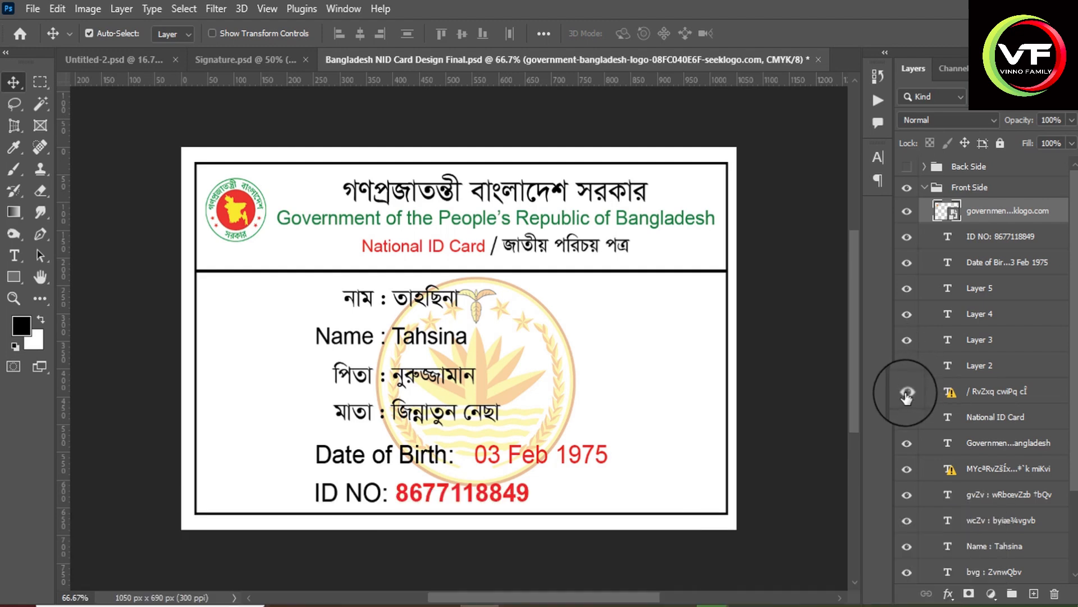
Toggle the National ID Card, government heading, parents' names and name text layers off and on to match them to the card.
left_click(907, 422)
left_click(907, 421)
left_click(908, 443)
left_click(908, 442)
scroll(1003, 428, "down", 2)
left_click(907, 401)
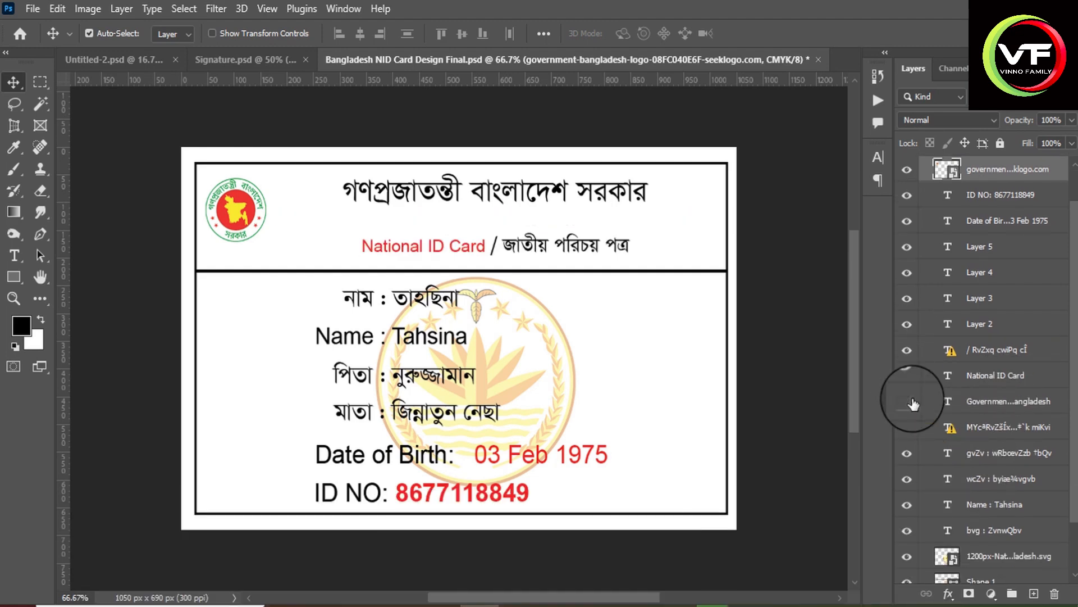
left_click(907, 401)
left_click(907, 427)
left_click(907, 427)
left_click(907, 453)
left_click(907, 453)
left_click(907, 479)
left_click(907, 478)
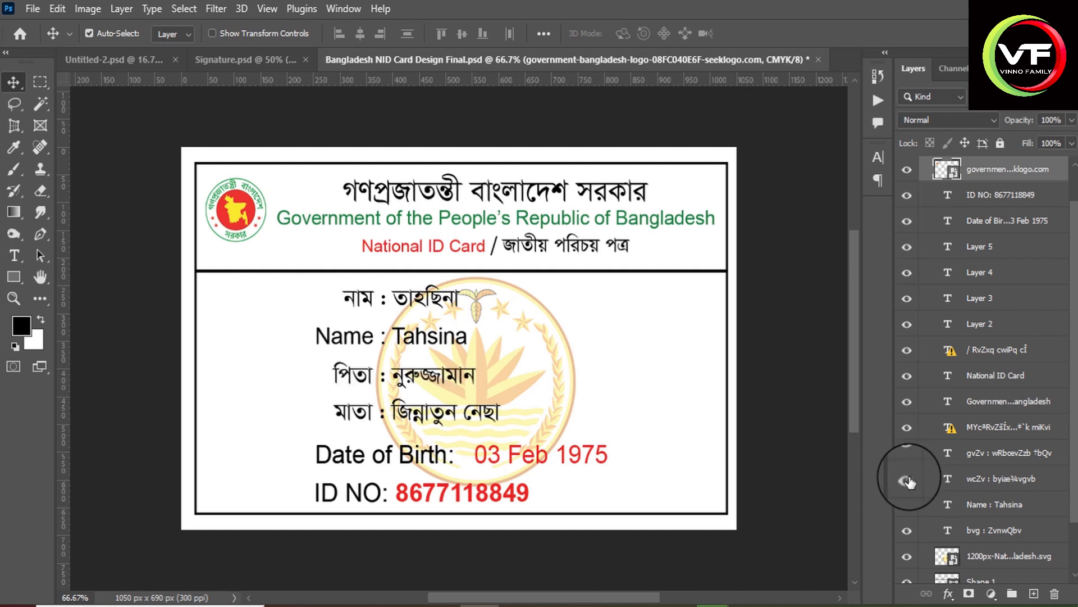
scroll(907, 449, "down", 2)
left_click(907, 444)
left_click(907, 444)
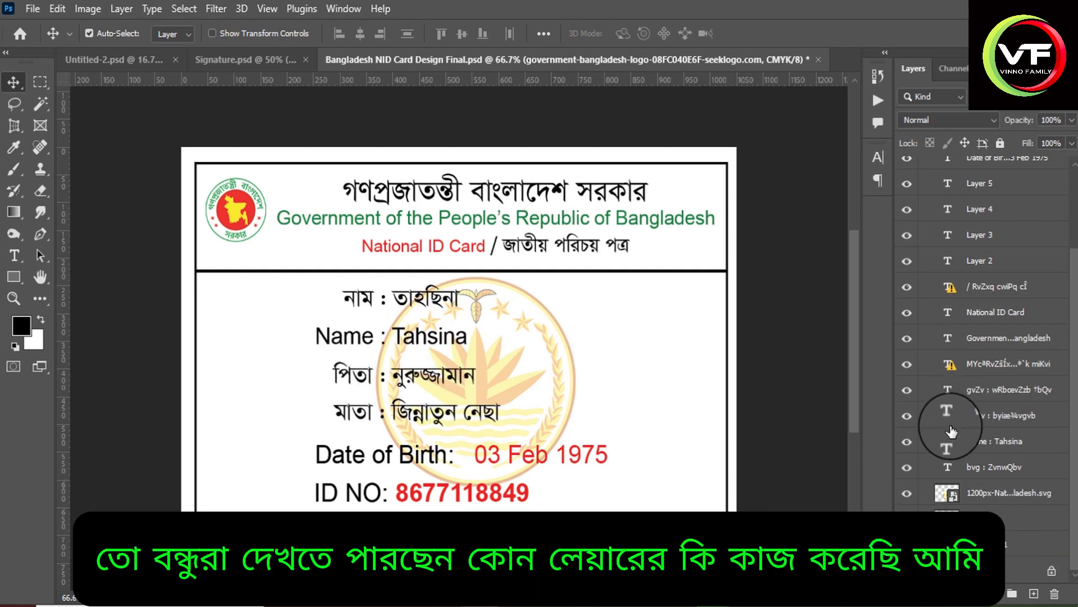
Open the national emblem layer's smart object contents for viewing and close that document.
double_click(954, 496)
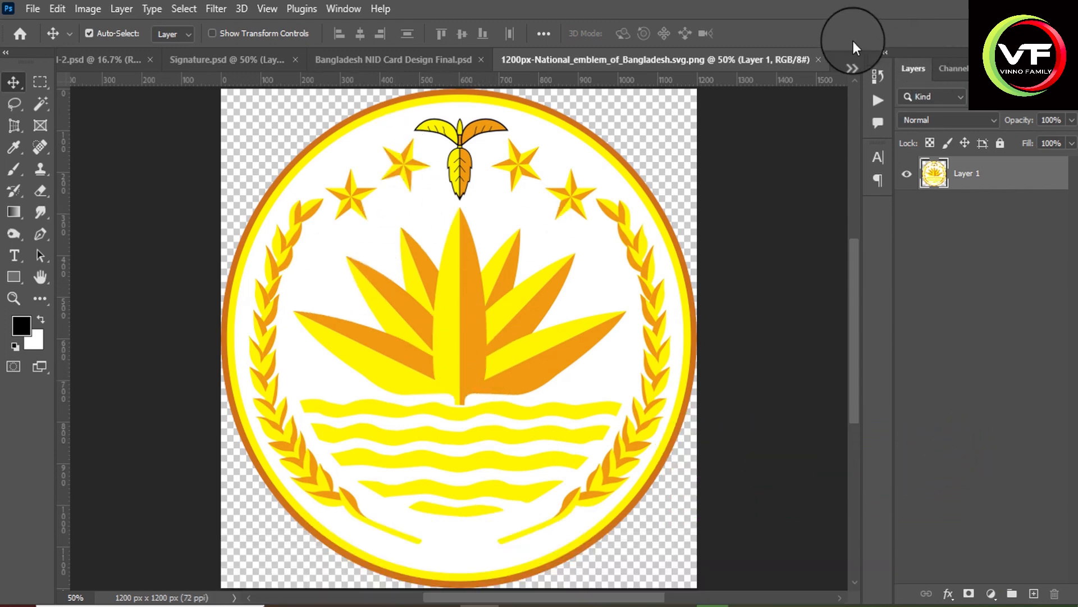
left_click(817, 59)
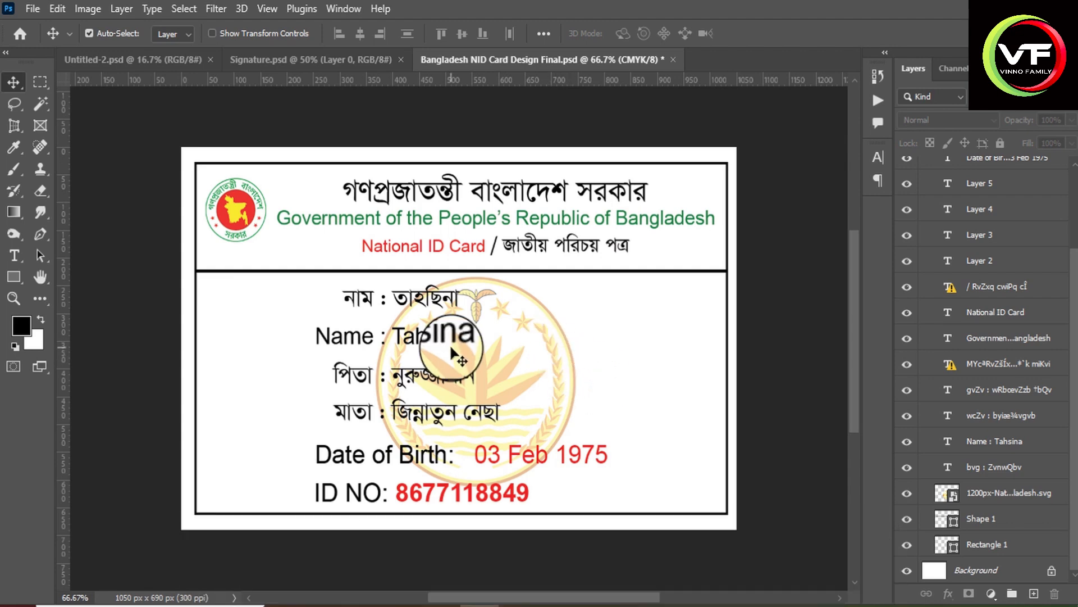
Replace the name after নাম on the card with সাকিব খান and commit the text.
scroll(466, 284, "up", 1)
left_click(14, 255)
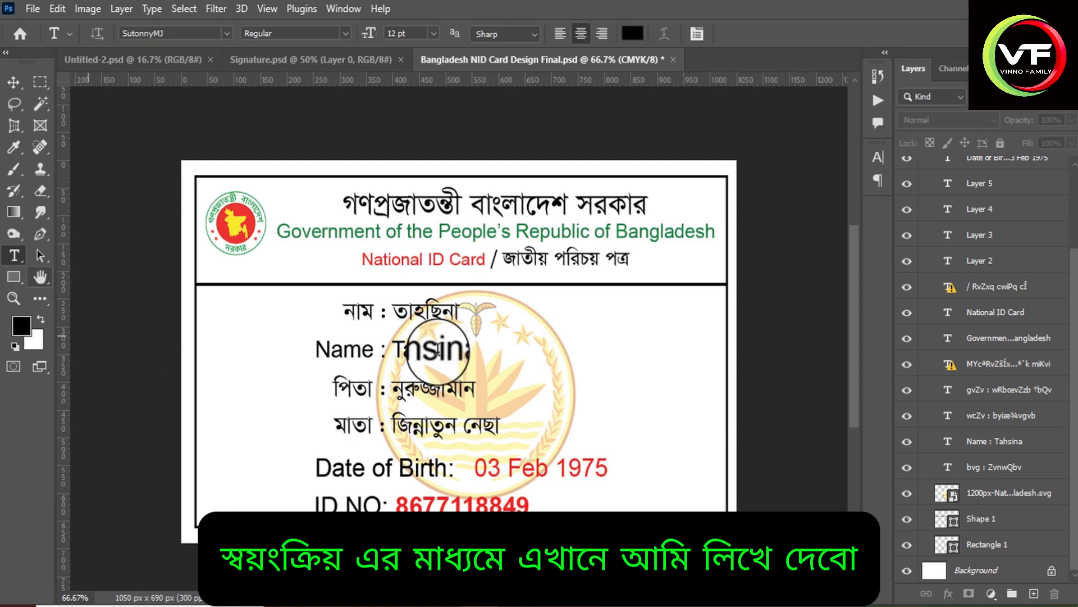
left_click(406, 306)
double_click(405, 306)
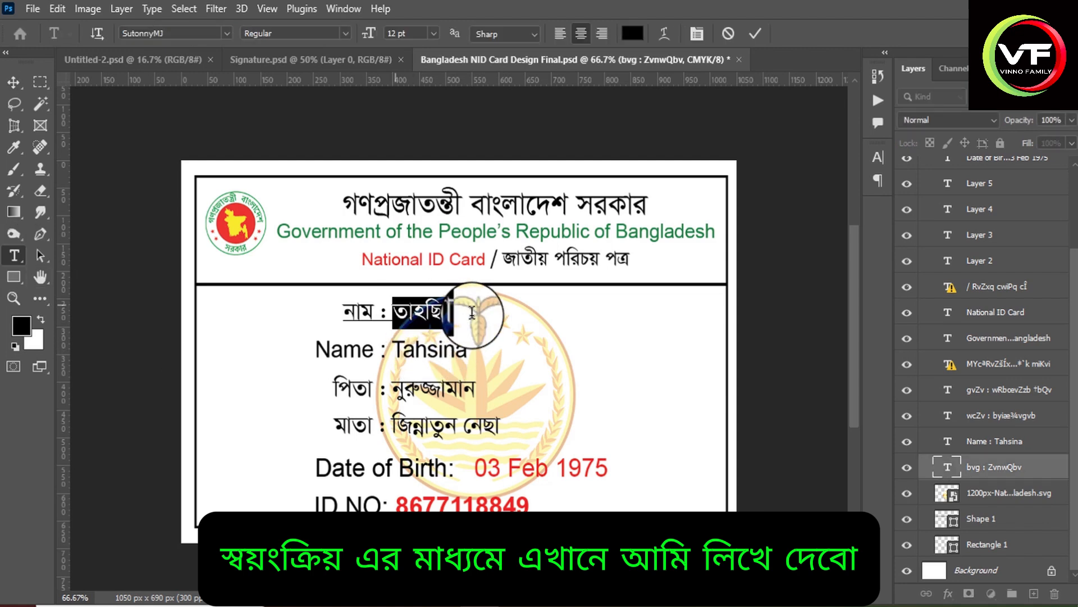
type("সাকি")
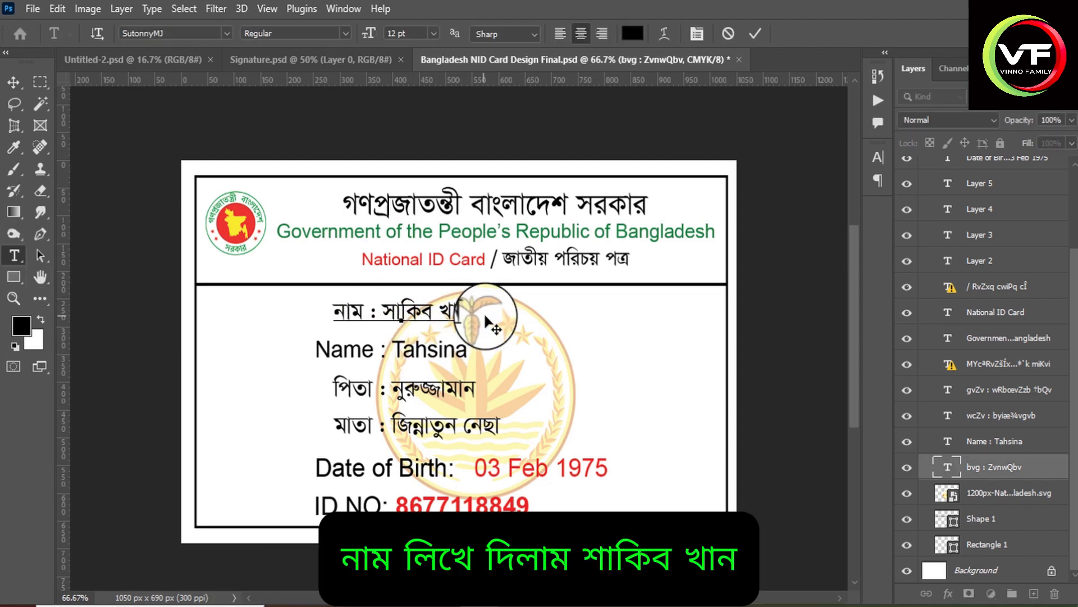
left_click(750, 37)
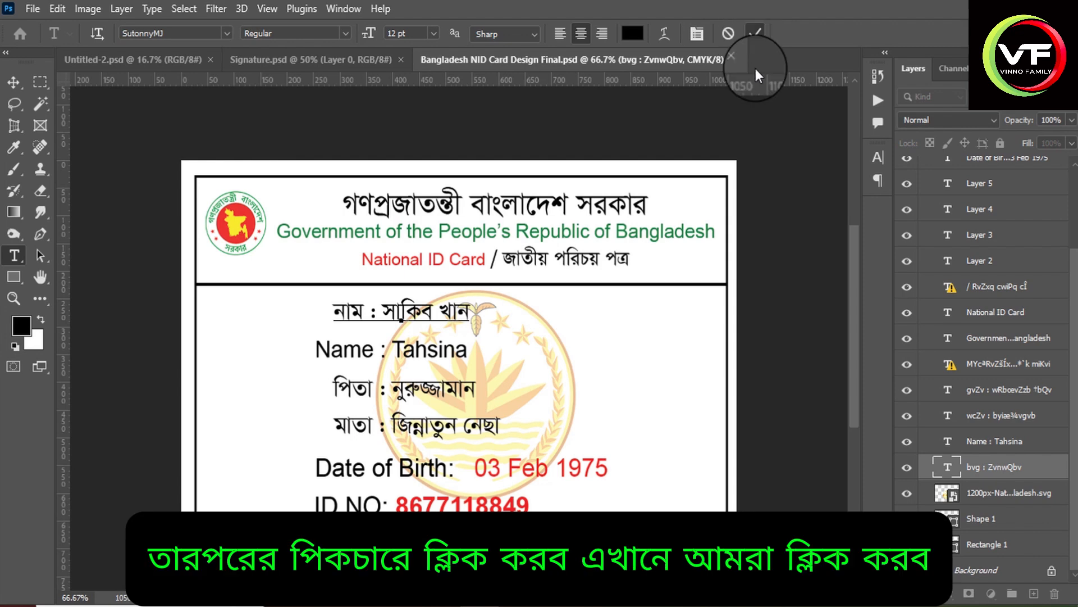
Replace the English name on the Name line with Shakib Khan and commit the text.
left_click(418, 352)
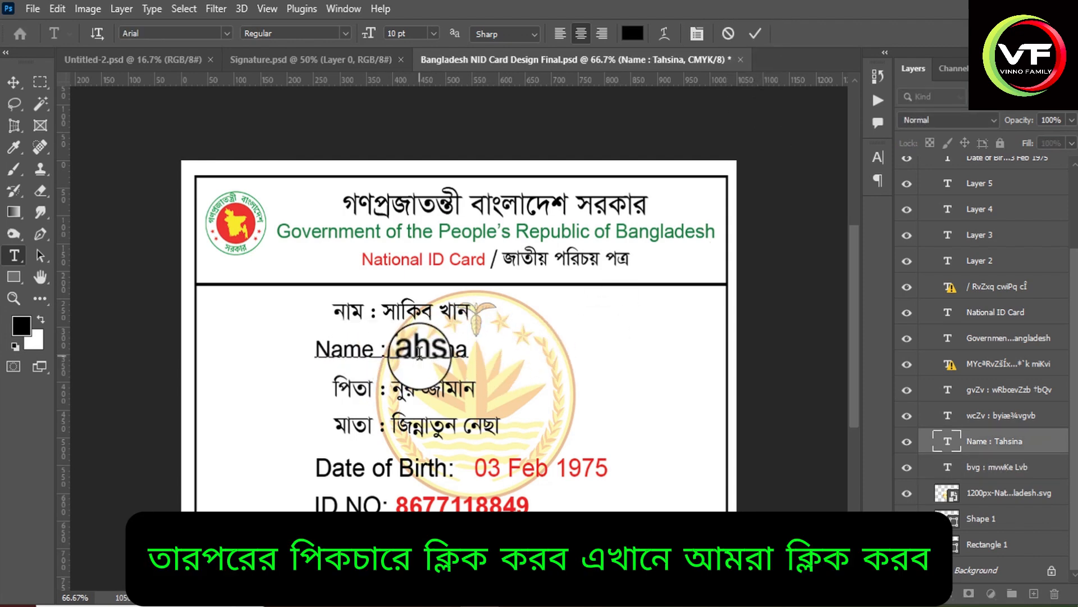
left_click_drag(390, 350, 475, 357)
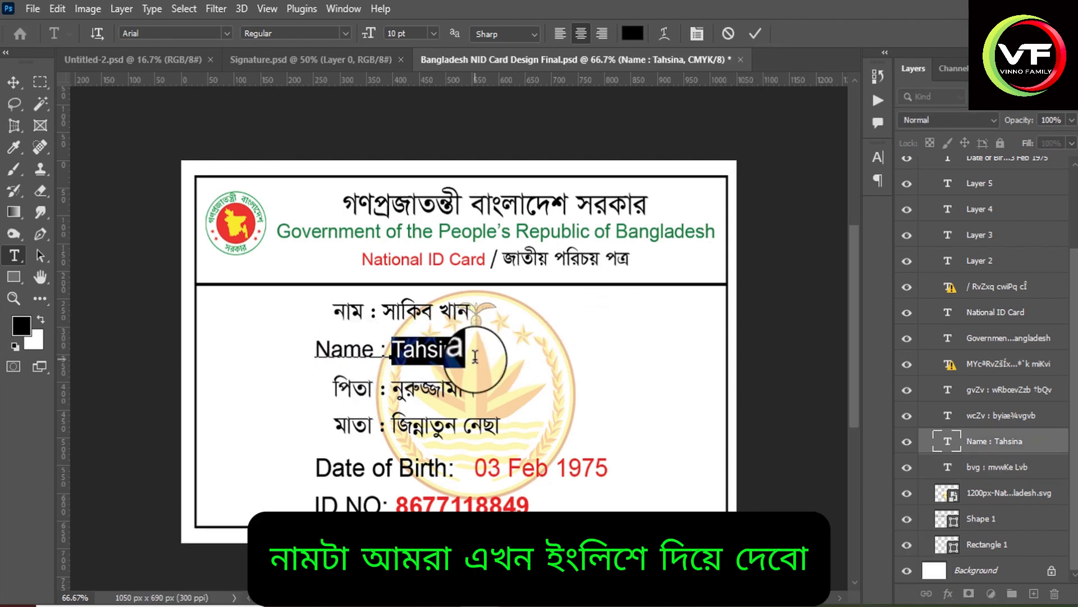
type("~")
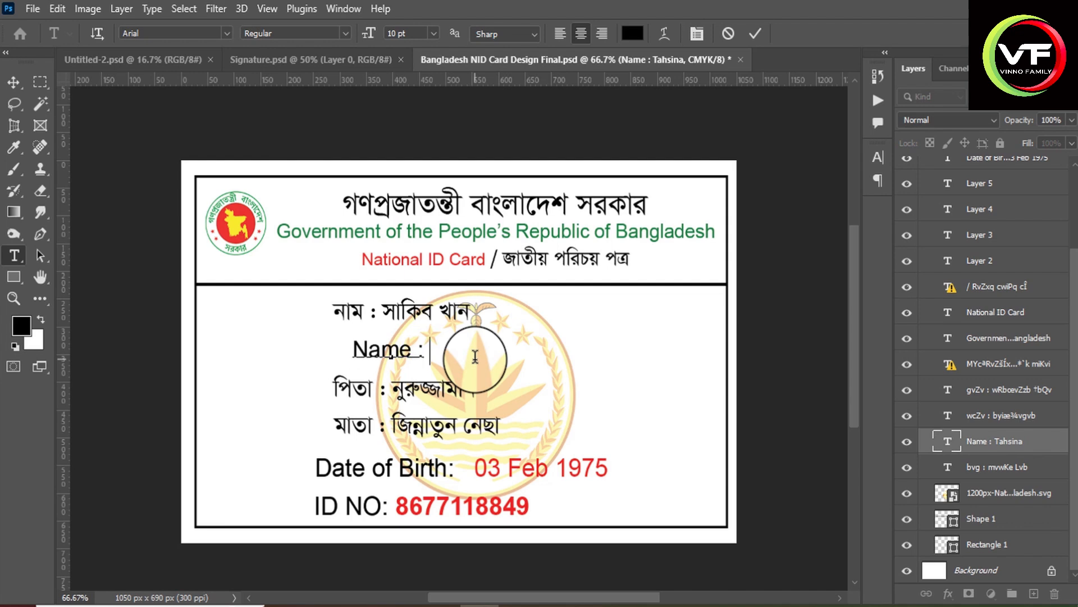
type("hakib Khan")
left_click(754, 33)
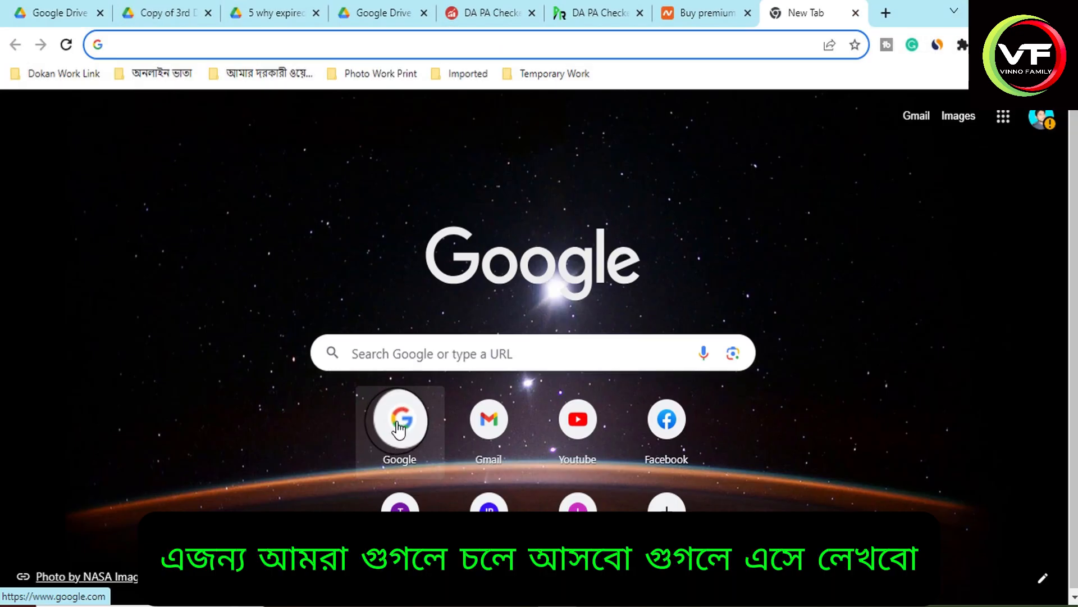
Switch to the web browser, open Google and search for "Shakib khan".
left_click(399, 420)
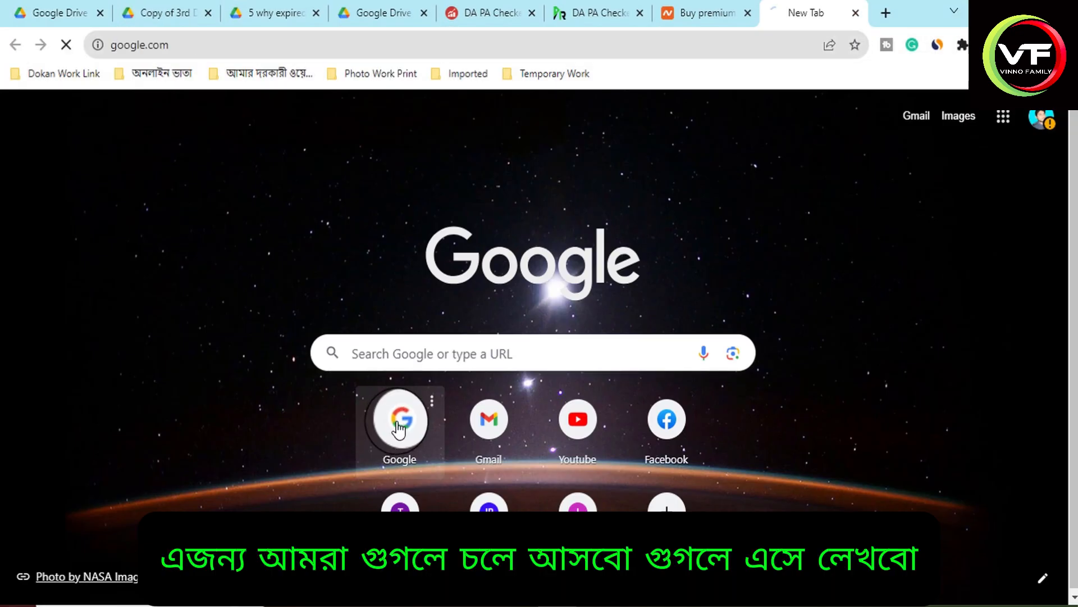
type("Sha")
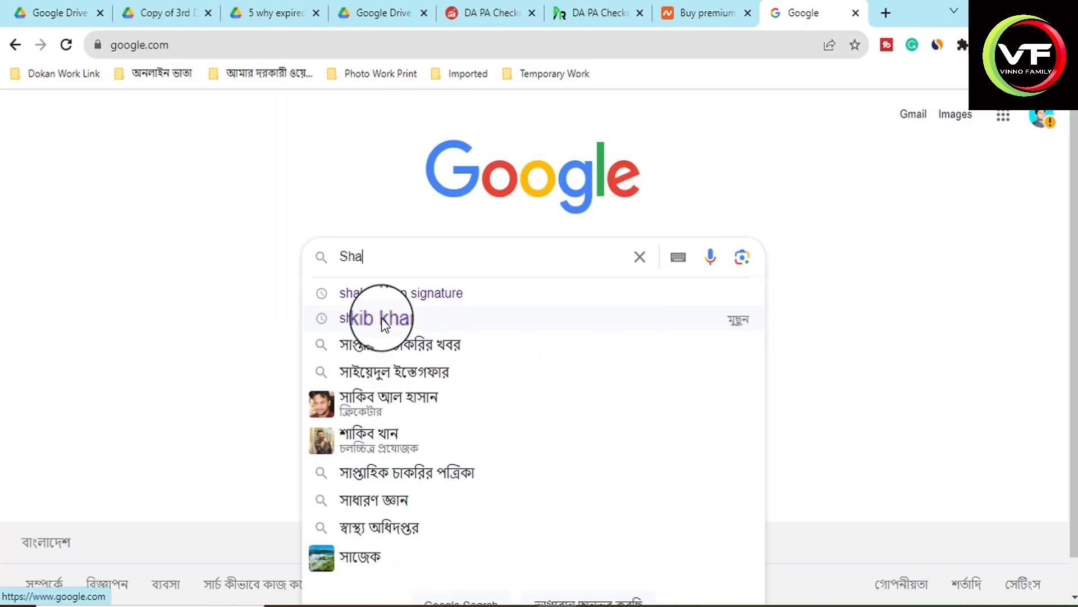
type("kib khan")
key("Return")
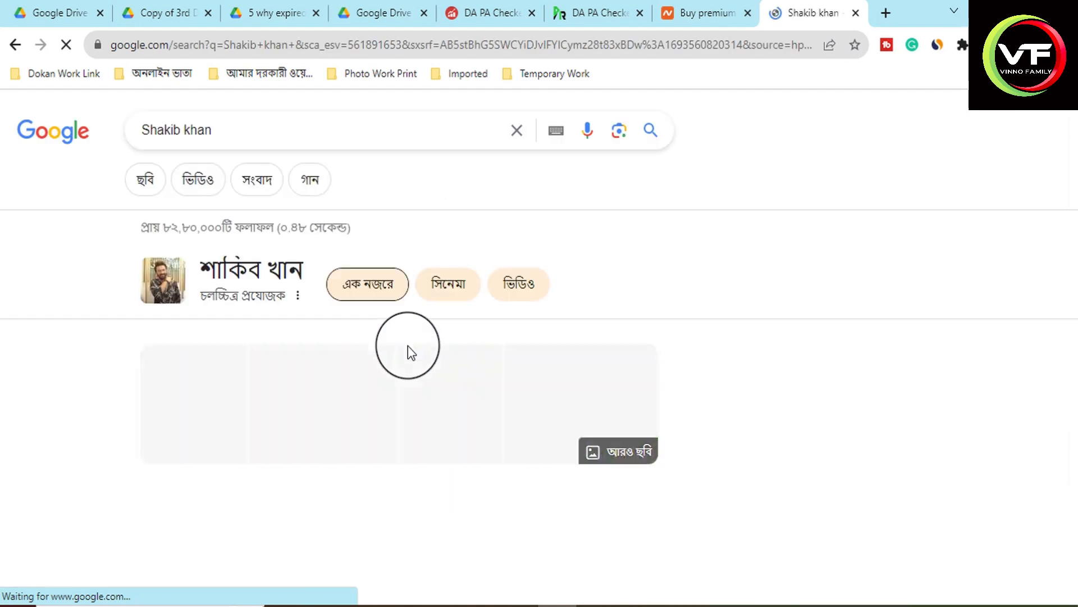
Look through the search results and open the Bengali Wikipedia article on শাকিব খান.
scroll(373, 326, "down", 5)
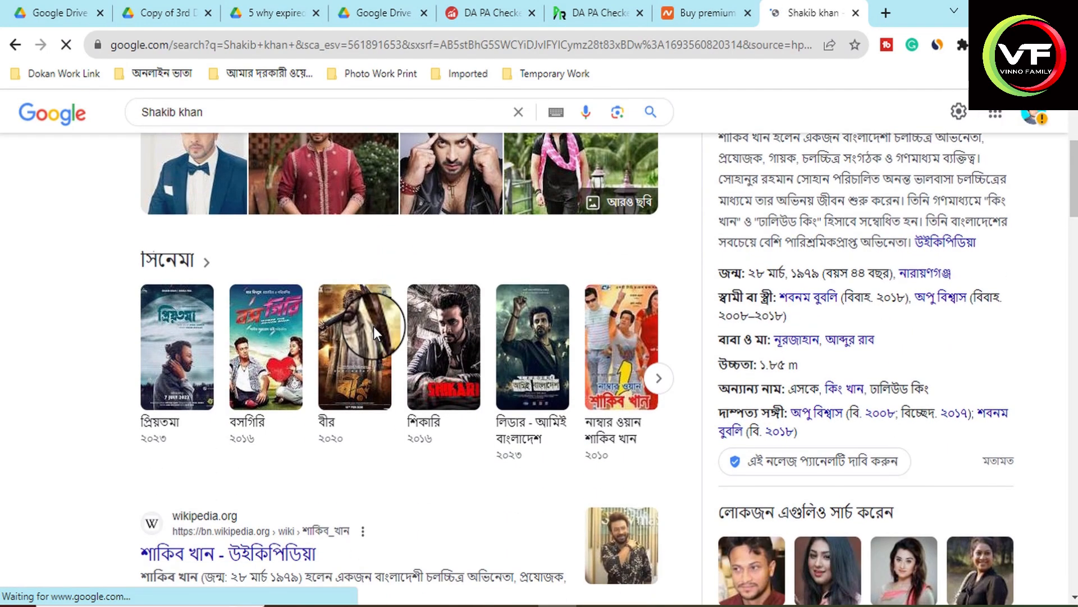
scroll(373, 326, "up", 2)
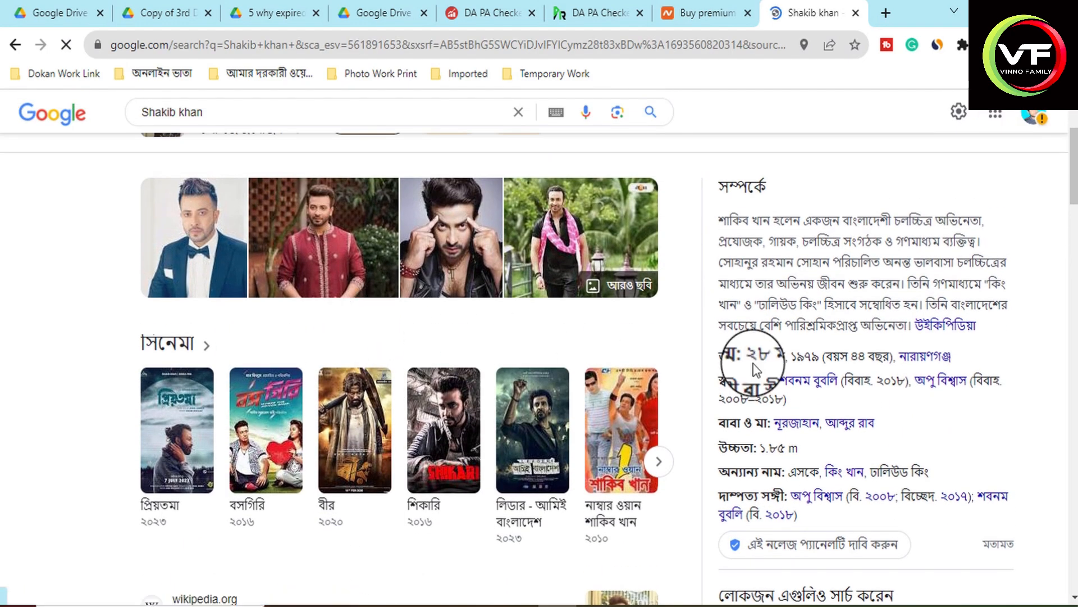
scroll(708, 376, "down", 2)
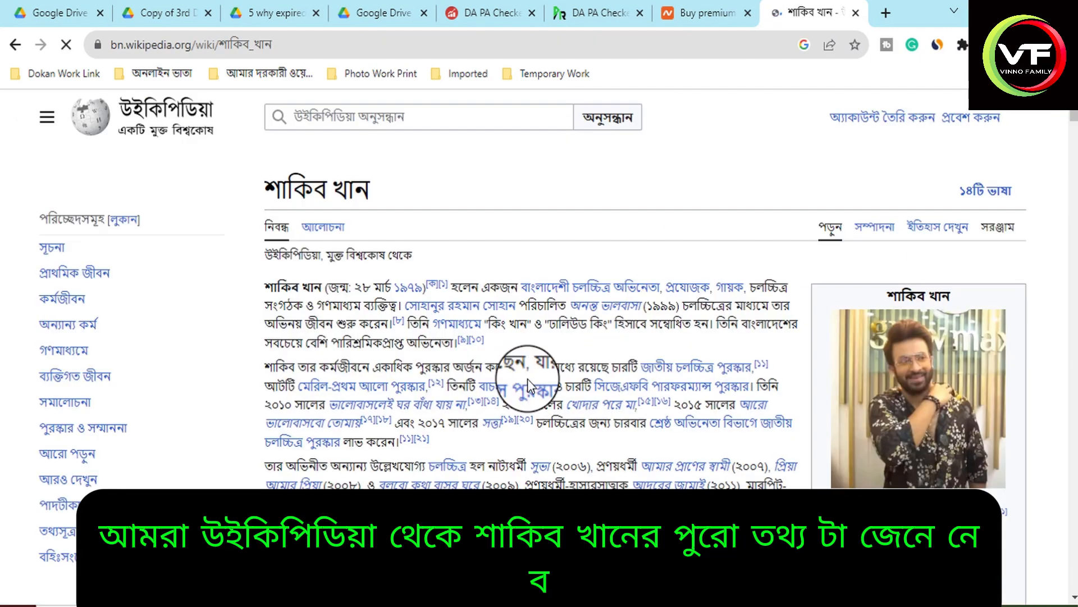
Read the birth date and the parents' names in the introduction and early-life section of the Wikipedia article.
scroll(526, 378, "down", 3)
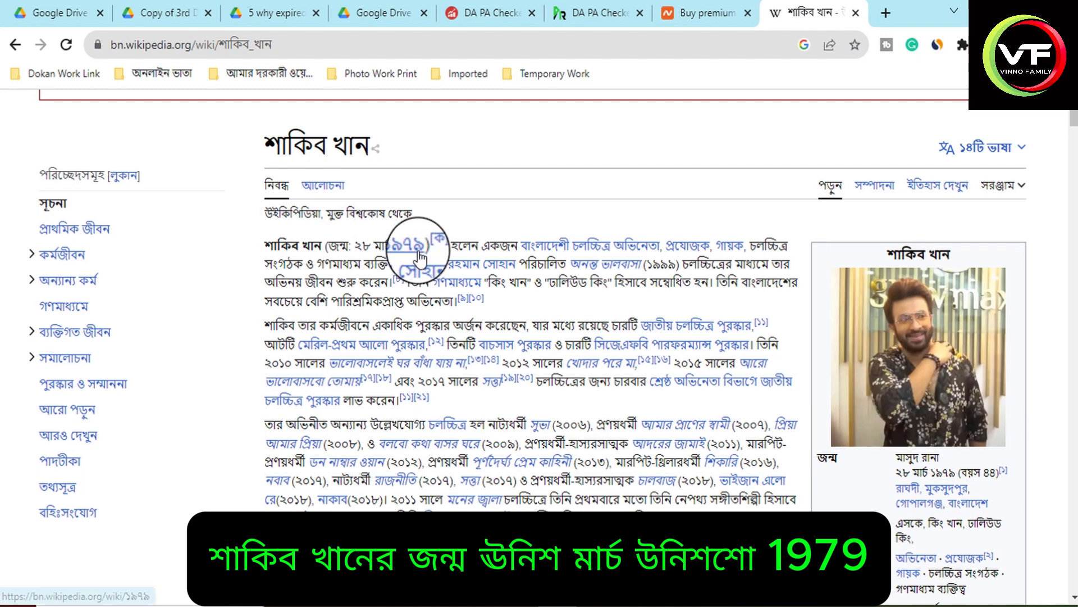
scroll(612, 311, "down", 4)
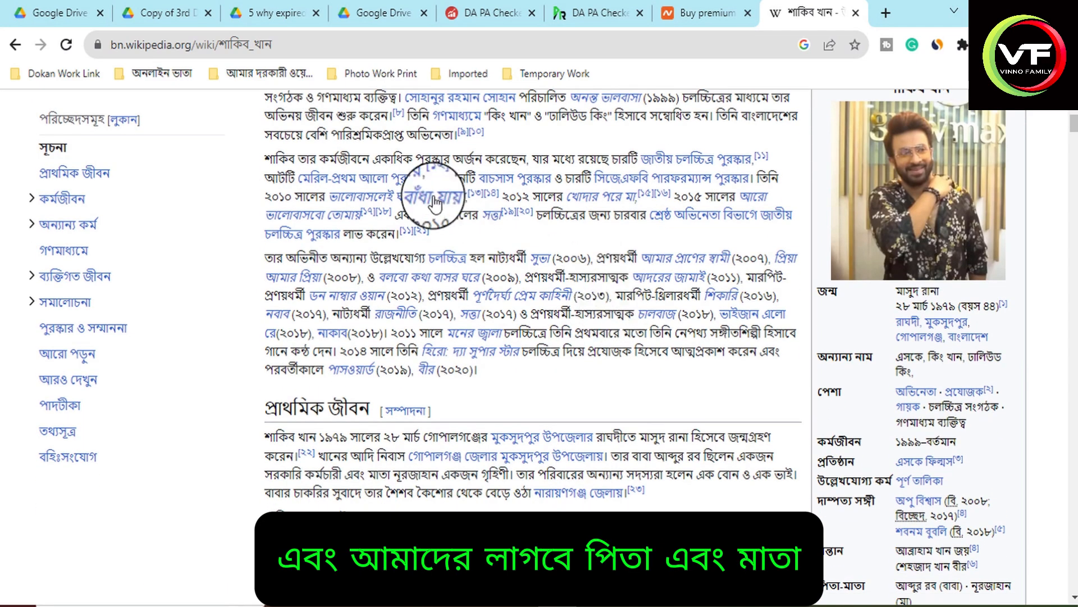
scroll(669, 212, "down", 4)
left_click_drag(654, 206, 702, 206)
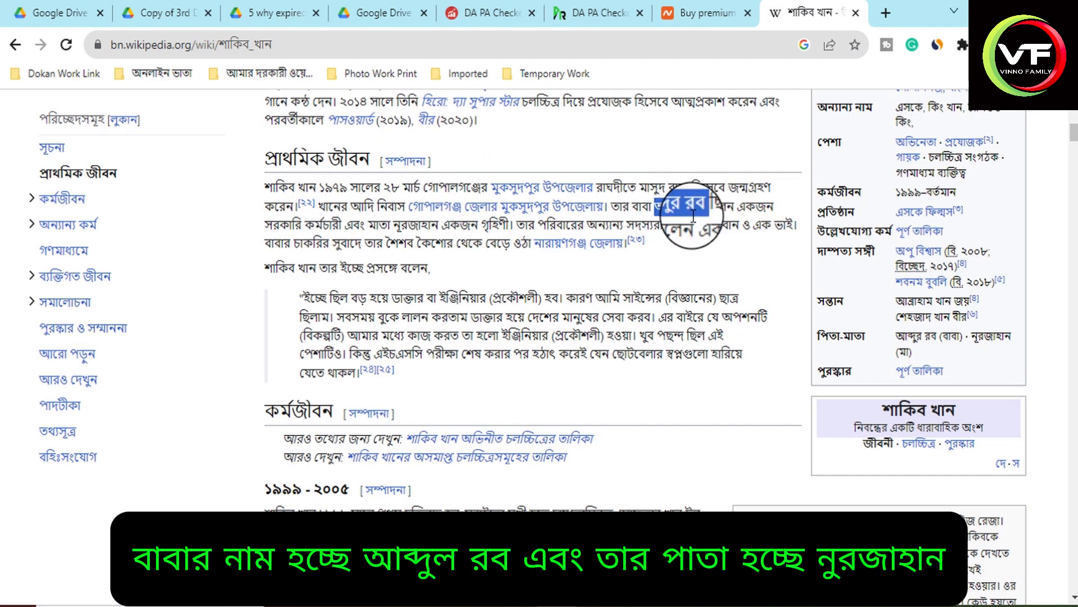
double_click(418, 224)
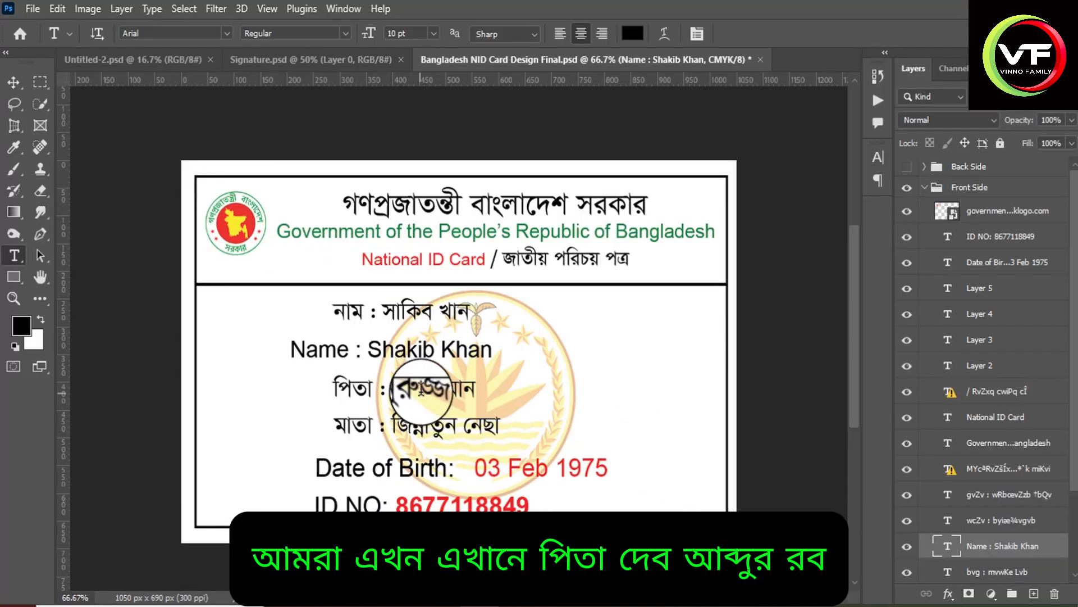
Switch to Photoshop, replace the name after পিতা on the card with the father's name from the article and commit the text.
left_click_drag(393, 388, 476, 388)
type("আ")
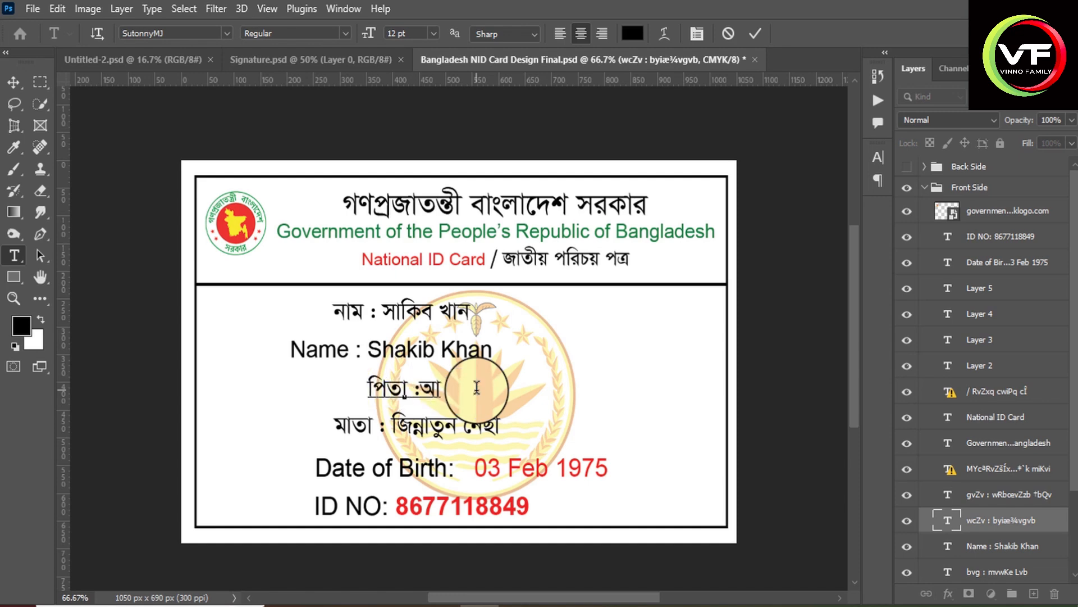
type("ব্দুর রব")
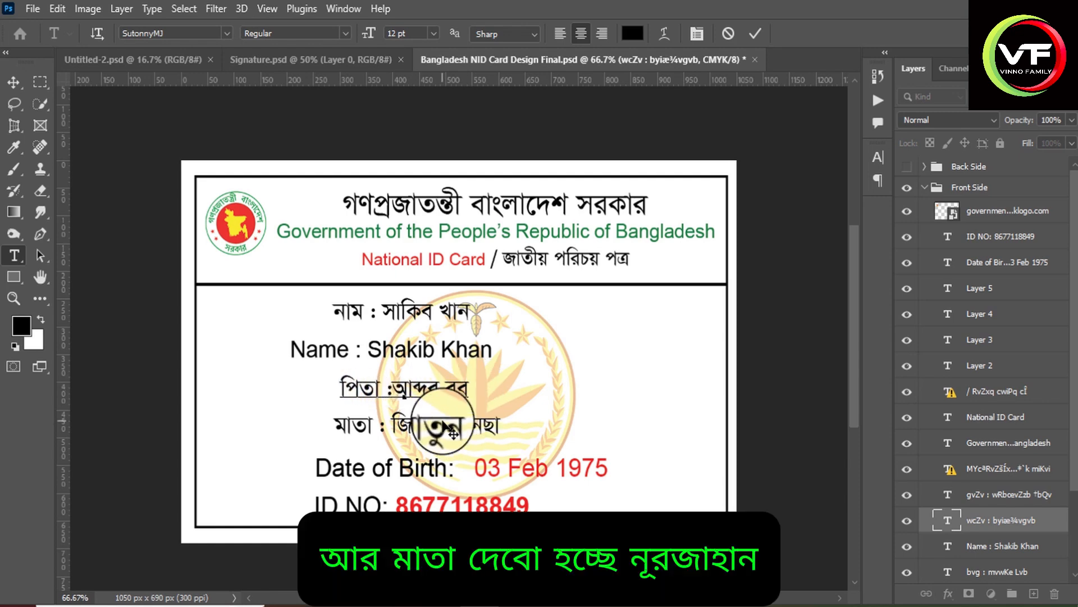
left_click(755, 33)
Replace the name after মাতা on the card with the mother's name from the article and commit the text.
left_click(392, 422)
left_click_drag(391, 422, 582, 475)
type("নূরজাহান")
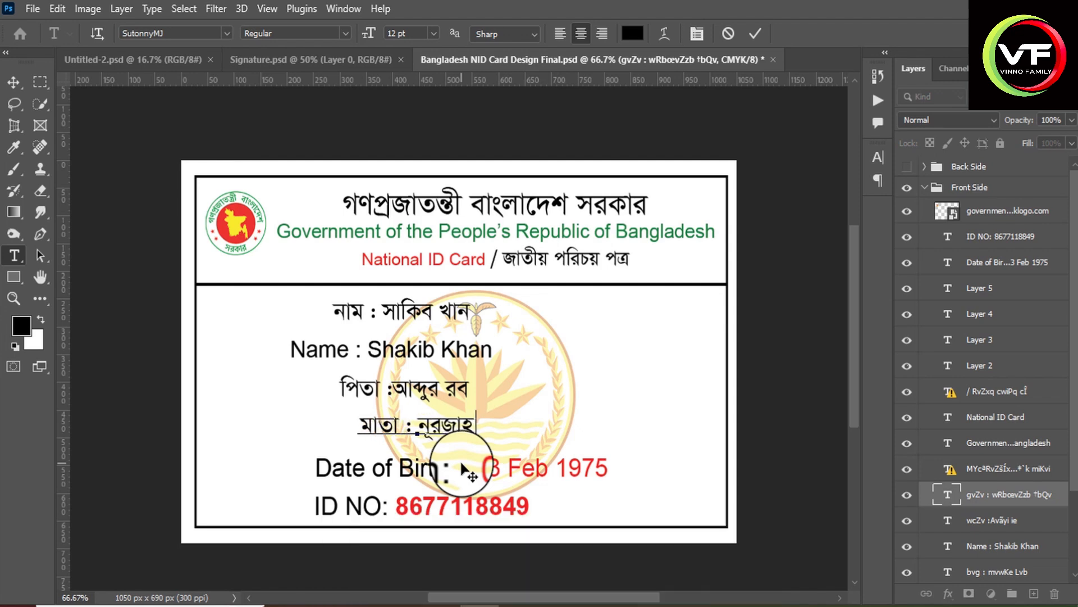
left_click(479, 465)
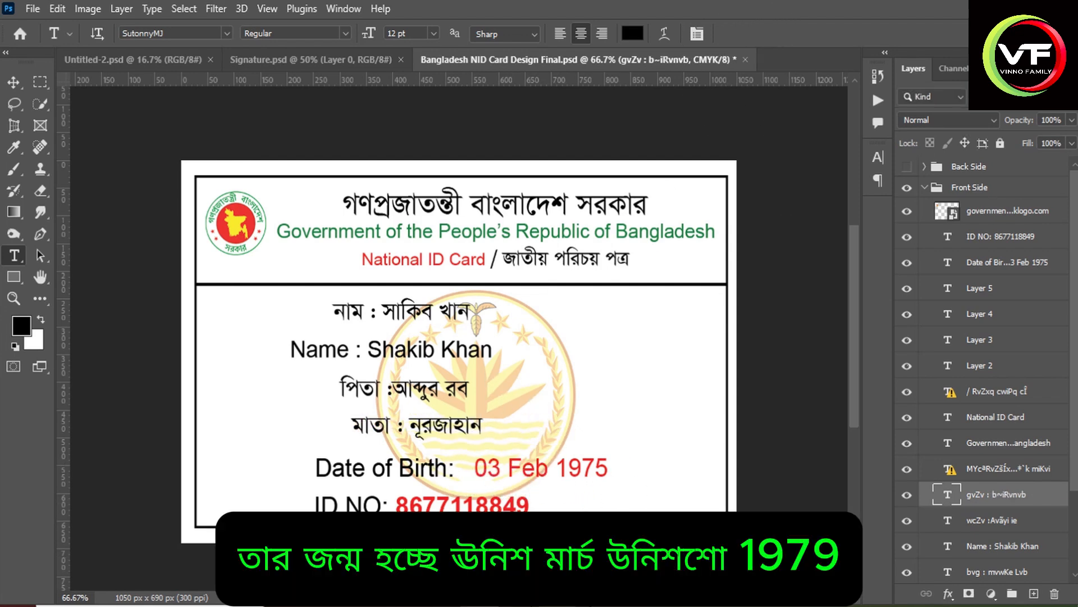
Check the birth date in the browser article and replace the day and month on the card's Date of Birth line.
key("alt+Tab")
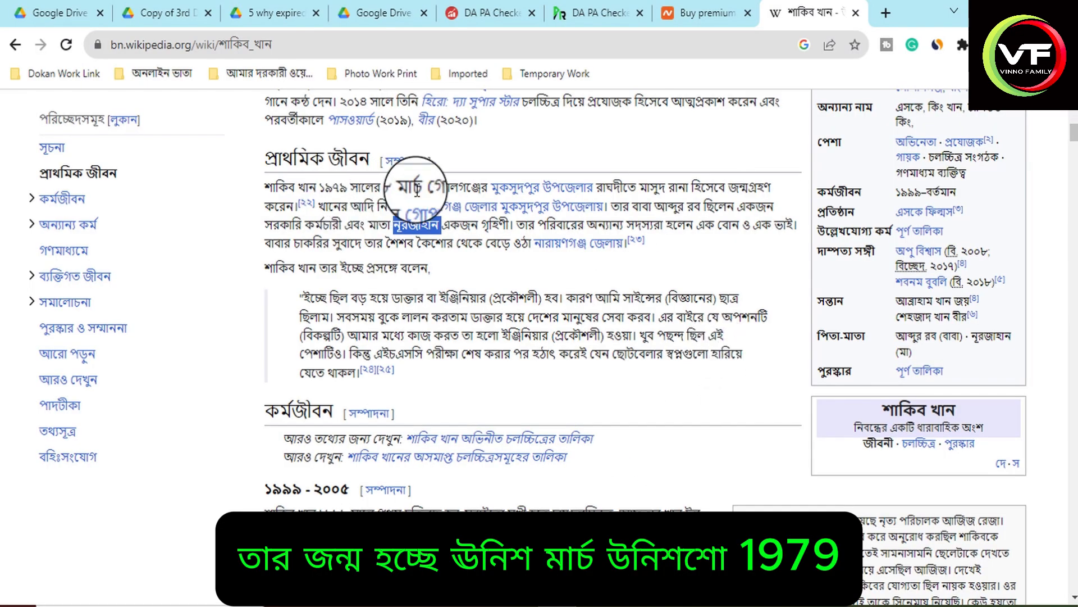
left_click(563, 605)
left_click_drag(477, 469, 499, 468)
type("28")
left_click_drag(509, 469, 549, 473)
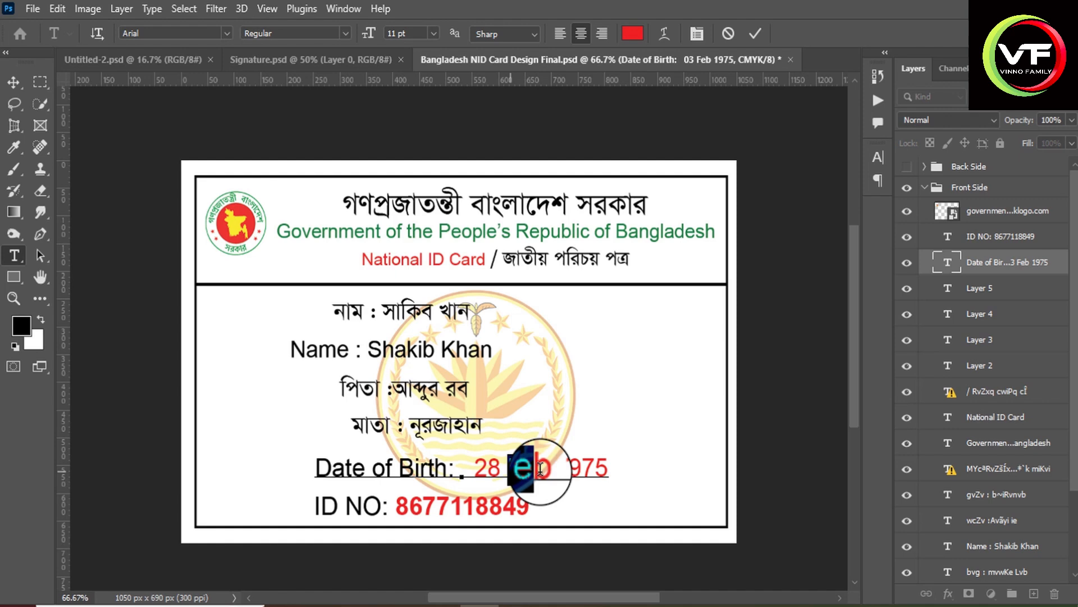
type("Mar")
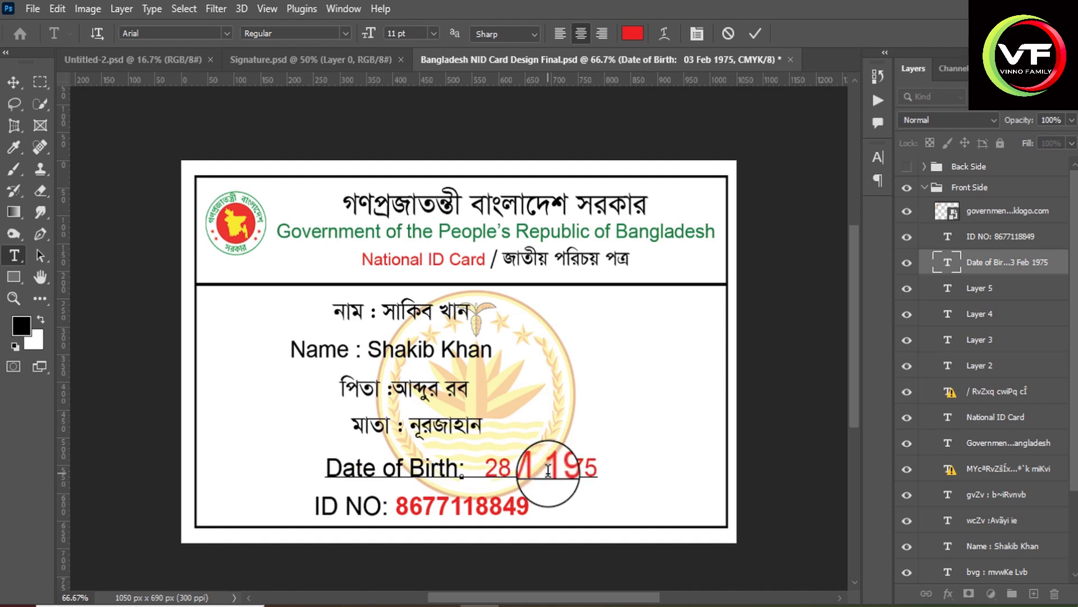
Correct the year on the card's Date of Birth line to match the article.
key("Right")
key("Right")
key("Right")
key("Right")
key("BackSpace")
type("89")
key("Delete")
key("Left")
key("BackSpace")
type("7")
Replace the number on the ID NO line with a made-up ID number and commit the text.
left_click_drag(396, 504, 519, 504)
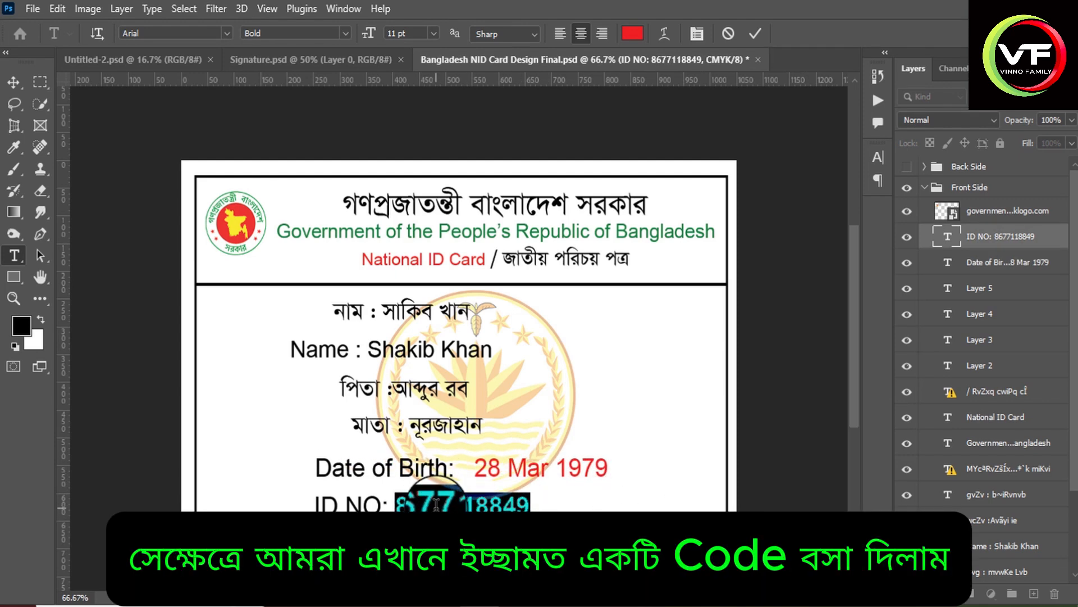
type("87771889")
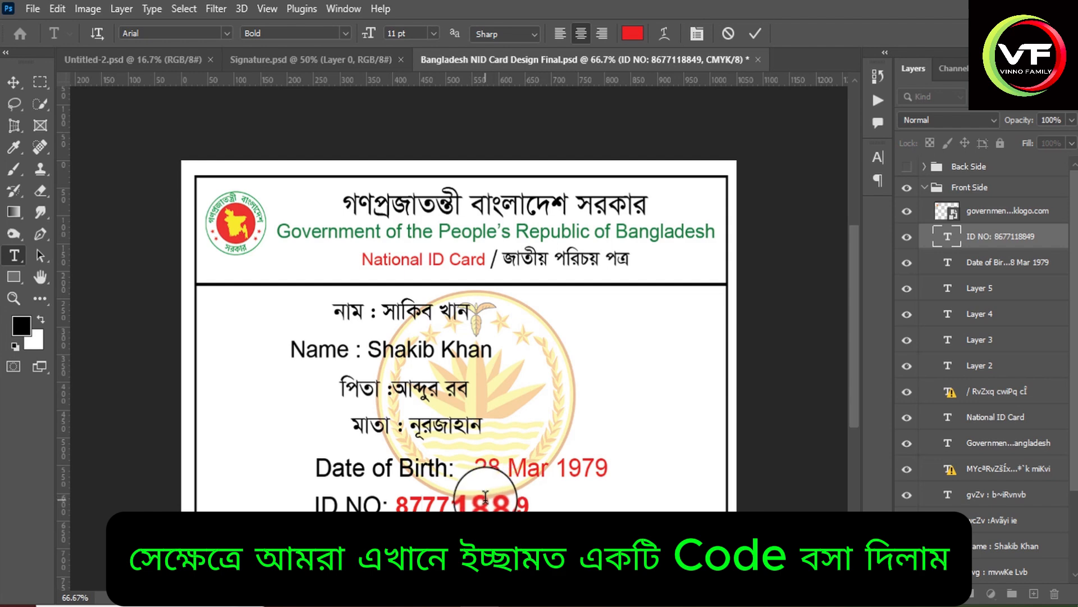
key("BackSpace")
type("4")
left_click(250, 413)
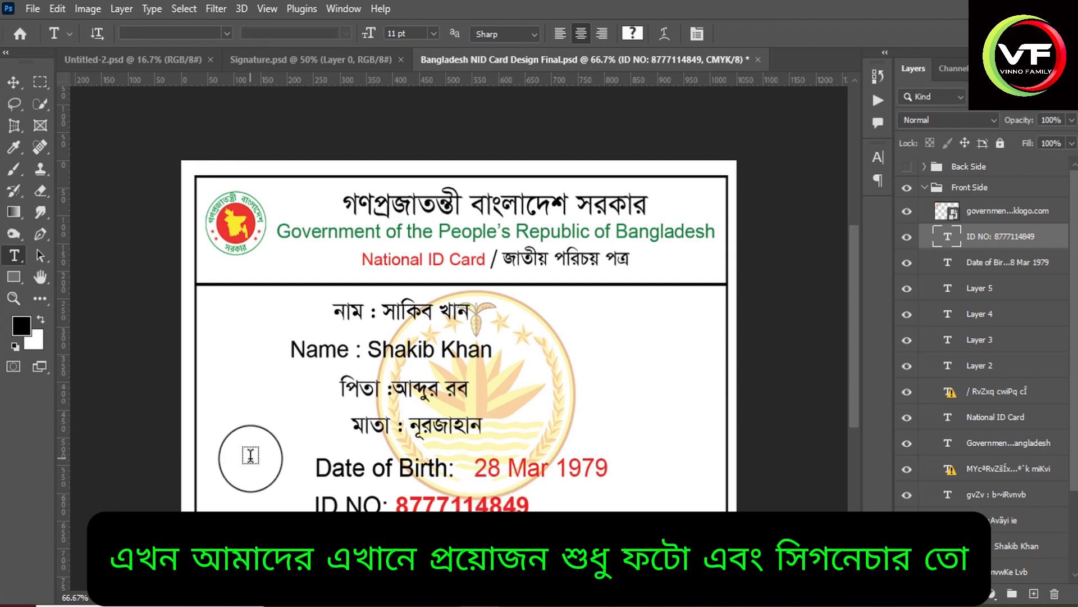
Copy the portrait photo from Untitled-2.psd into the Bangladesh NID card document with the Move tool.
key("v")
left_click(135, 59)
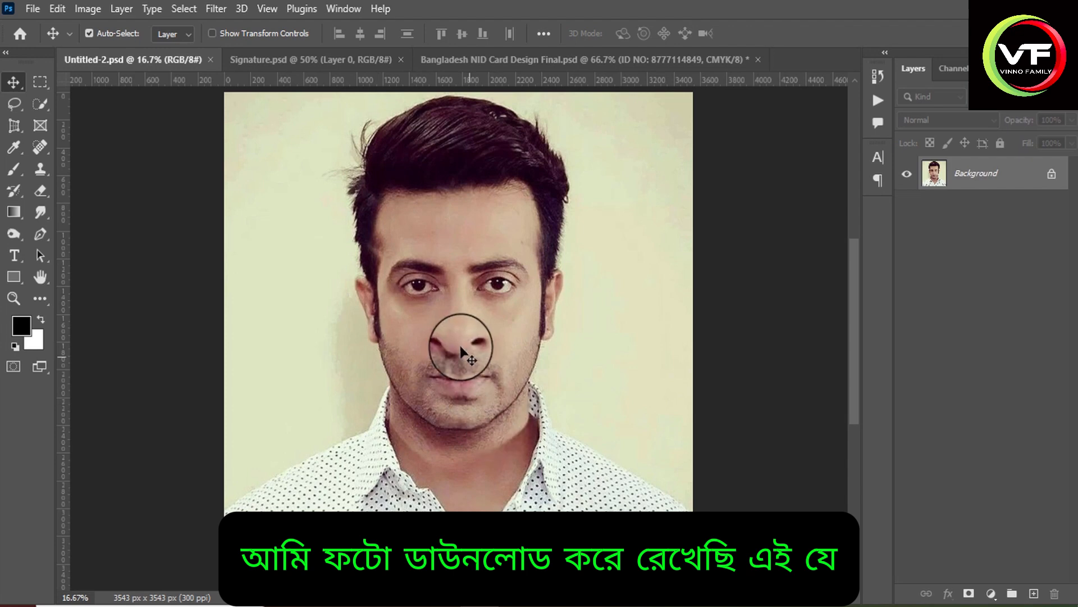
left_click_drag(461, 353, 261, 403)
Scale the portrait photo down to about 5.24% and place it inside the card's left border beside the parents' names.
scroll(337, 354, "down", 3)
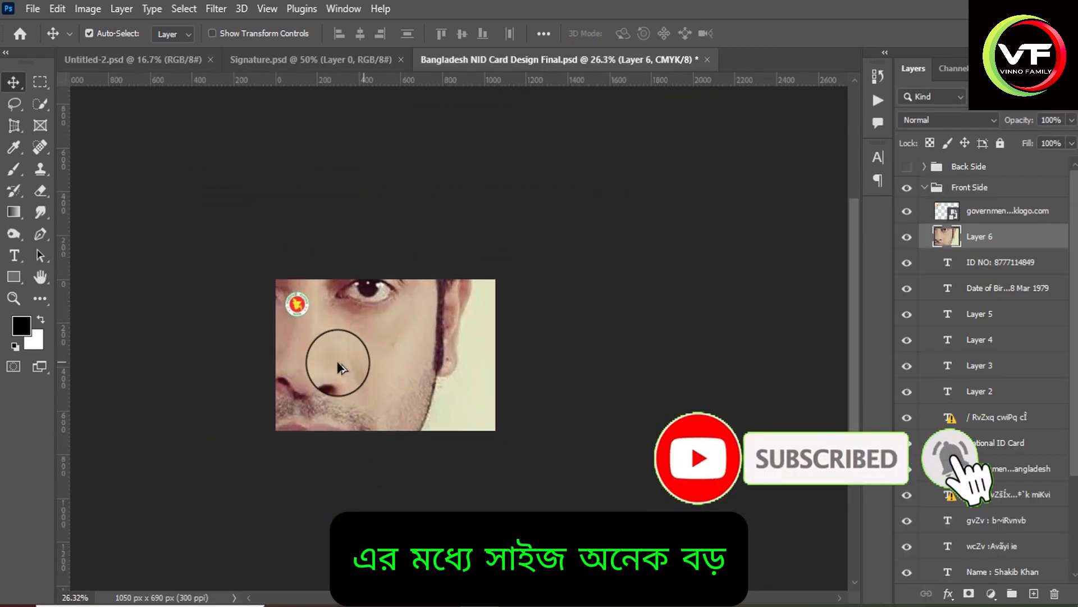
scroll(337, 364, "down", 2)
key("ctrl")
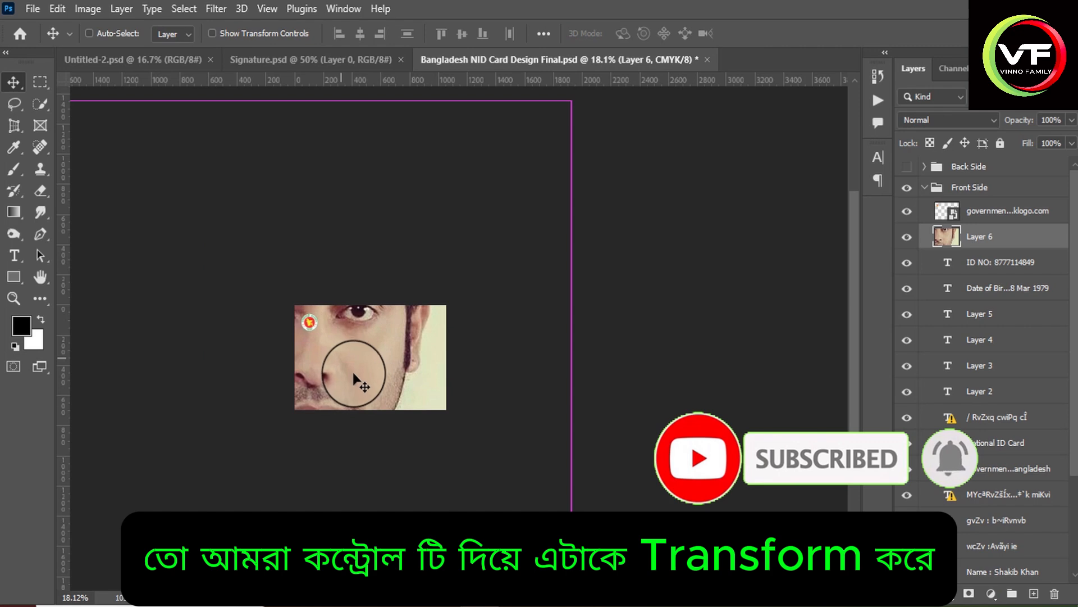
key("ctrl+t")
left_click_drag(419, 315, 209, 517)
left_click_drag(160, 519, 355, 327)
left_click_drag(402, 282, 312, 377)
mouse_move(304, 395)
left_mouse_down()
mouse_move(340, 358)
mouse_move(317, 365)
mouse_move(324, 395)
left_mouse_up()
scroll(315, 365, "up", 15)
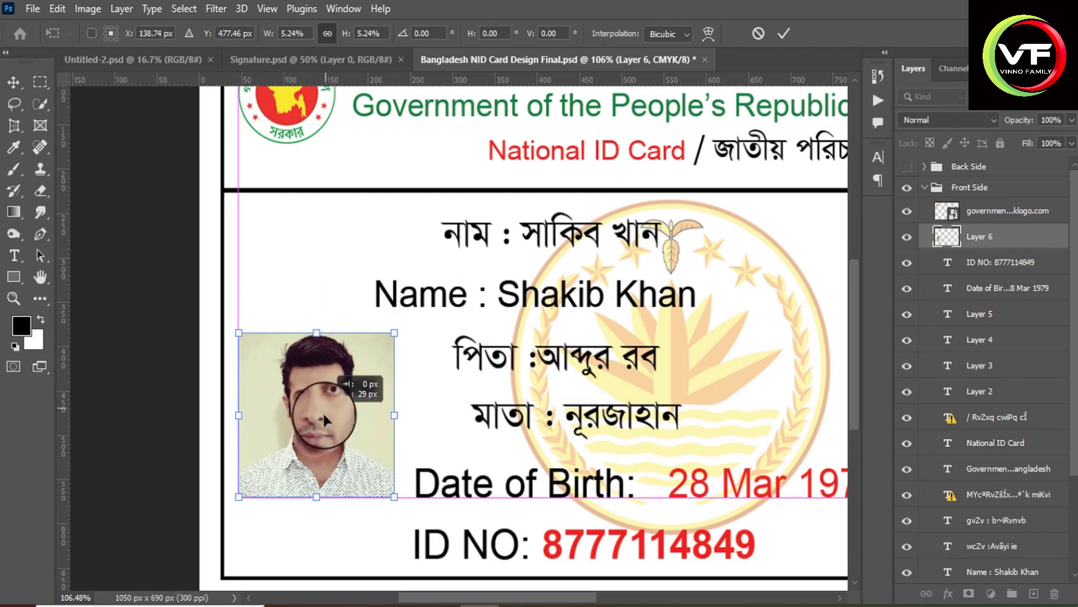
key("Return")
Move the Name line and the নাম line to the right, away from the portrait photo.
left_click(395, 285)
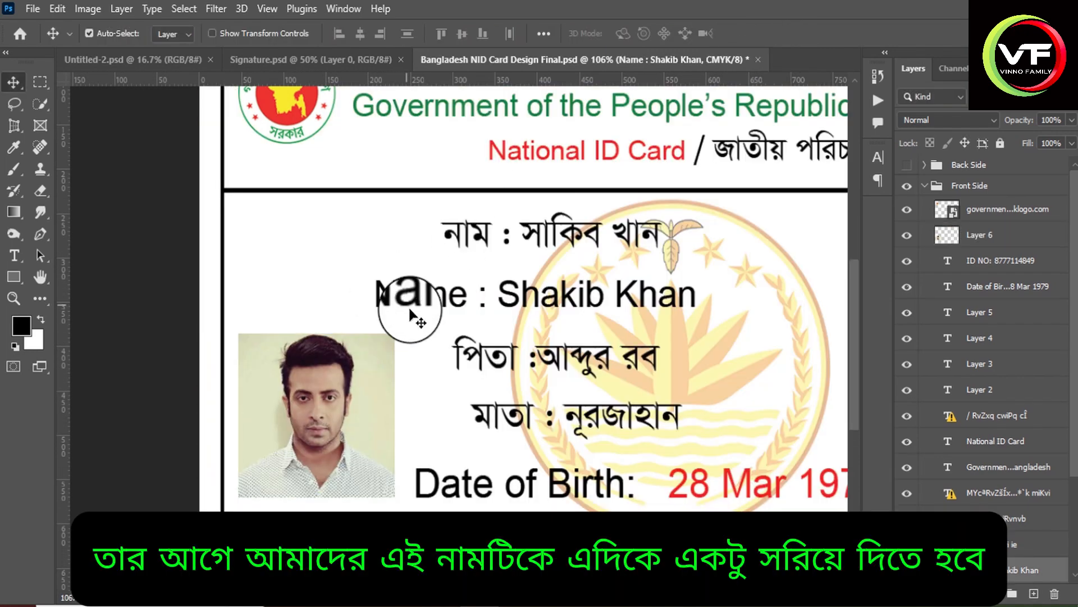
left_click_drag(410, 315, 538, 351)
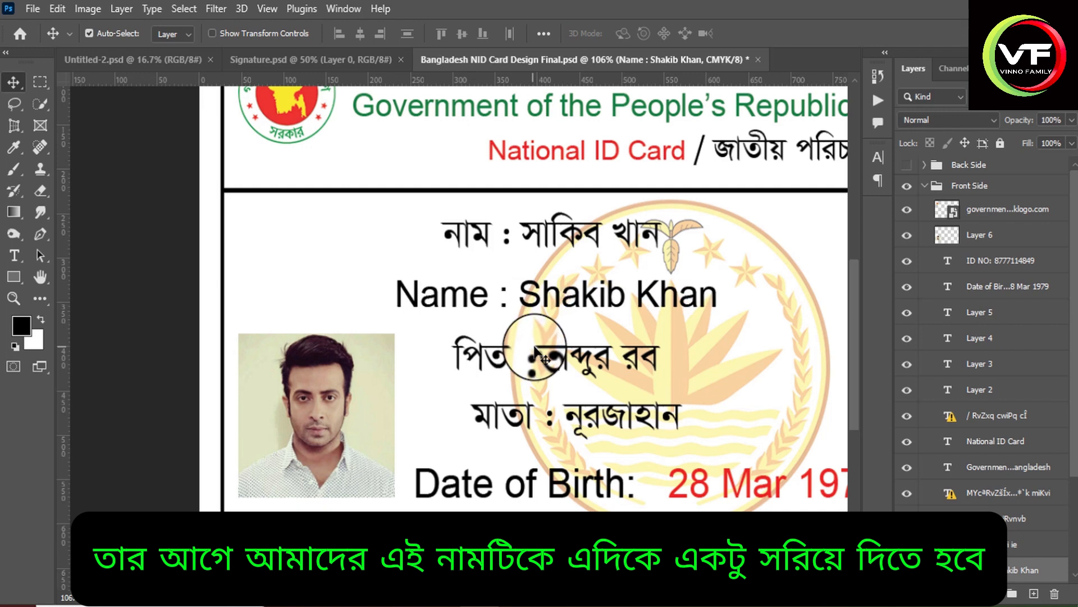
key("Right")
key("Right")
key("Right")
key("Right")
key("Right")
key("Right")
key("Right")
key("Right")
key("Right")
key("Right")
key("Right")
key("Right")
key("Right")
key("Right")
key("Right")
key("Right")
key("Right")
key("Right")
key("Right")
key("Right")
left_click(468, 237)
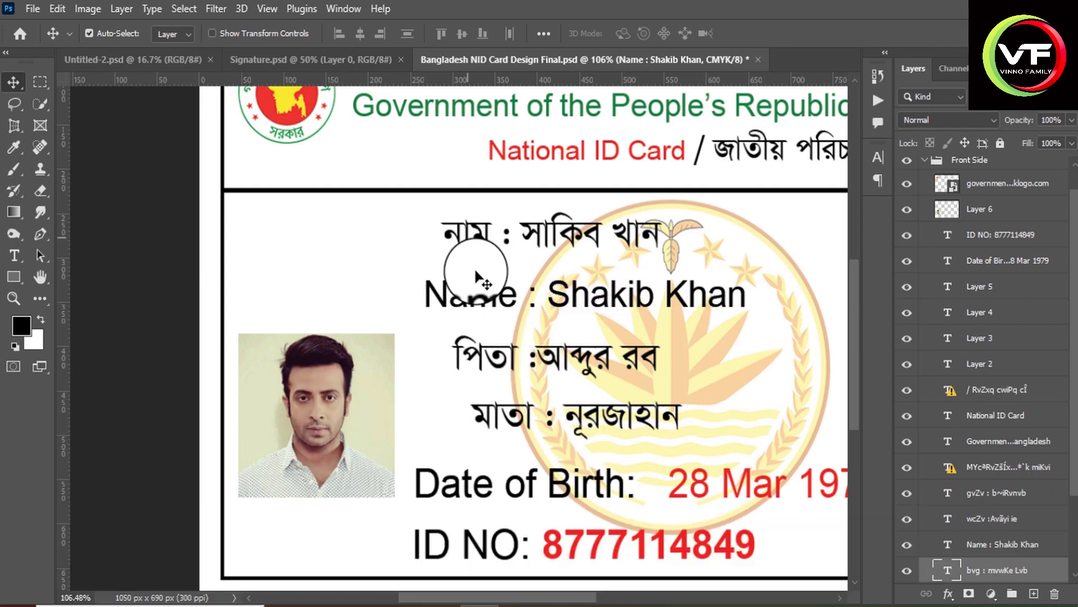
key("Right")
key("Right")
key("Right")
key("Right")
key("Right")
key("Right")
key("Right")
key("Right")
key("Right")
key("Right")
key("Right")
key("Right")
key("Right")
key("Right")
key("Right")
key("Right")
key("Right")
key("Right")
key("Right")
key("Right")
Nudge the মাতা line slightly to the left, closer in line with the পিতা line.
left_click(553, 363)
left_click(510, 414)
key("Left")
key("Left")
key("Left")
key("Left")
key("Left")
key("Left")
key("Left")
key("Left")
key("Left")
key("Left")
key("Left")
key("Left")
key("Left")
key("Left")
key("Left")
key("Left")
left_click(500, 360)
scroll(352, 404, "down", 5)
scroll(352, 404, "up", 3)
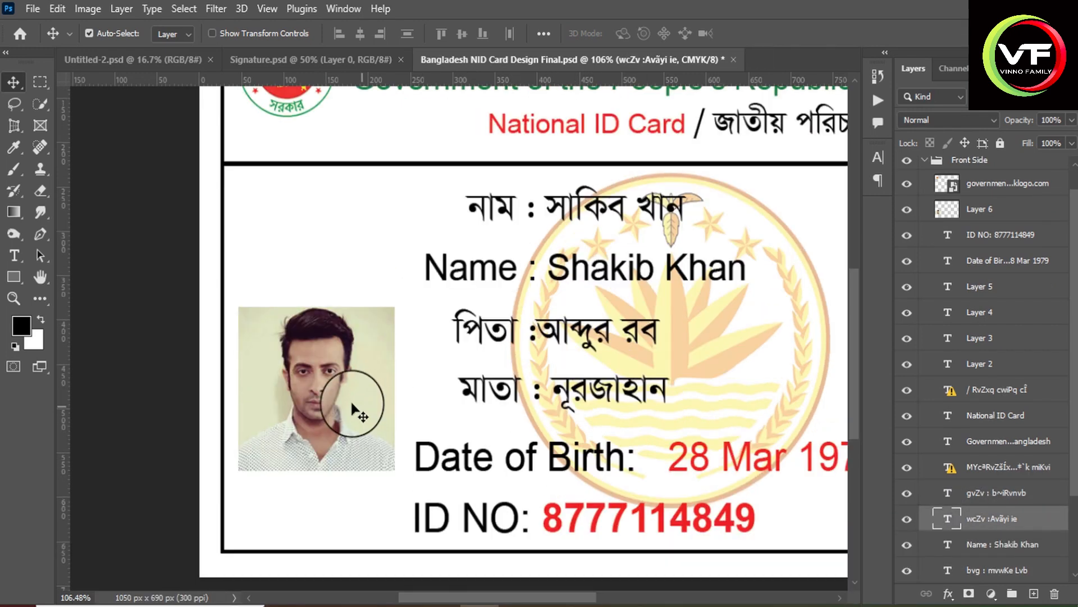
Move the portrait photo up beside the name lines, enlarge it slightly and apply the transform.
left_click_drag(315, 430, 321, 346)
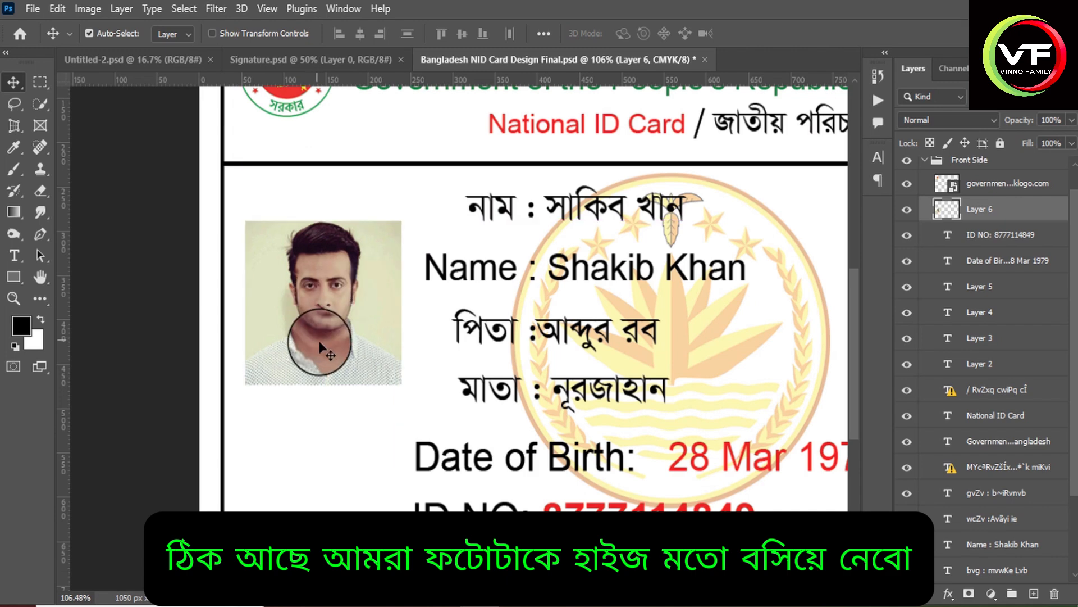
key("ctrl+t")
left_click_drag(323, 385, 324, 395)
left_click(345, 428)
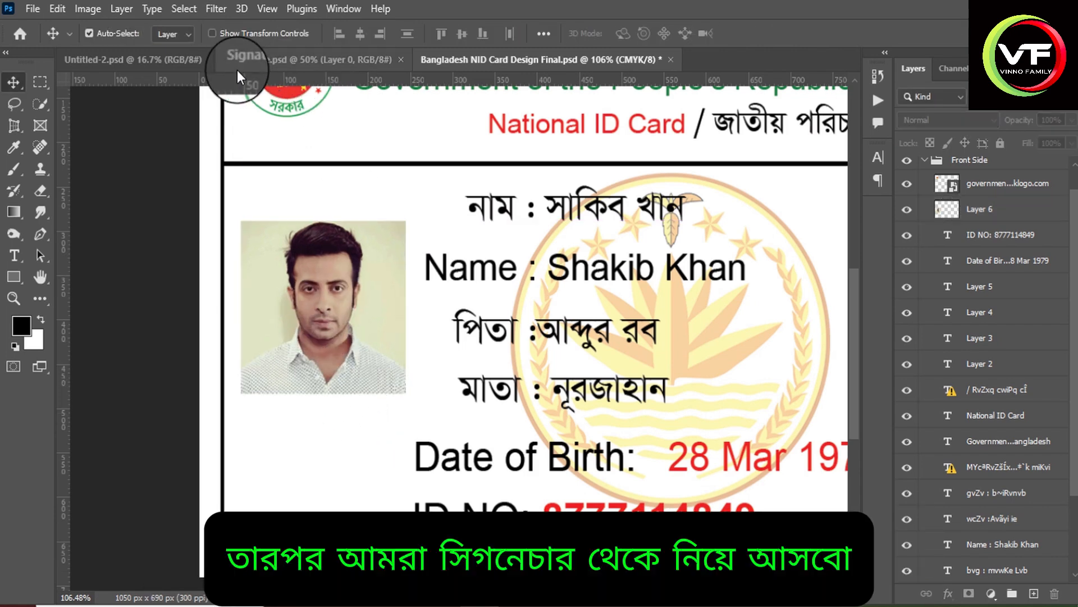
Copy the signature from Signature.psd into the NID card document.
left_click(237, 63)
mouse_move(349, 272)
left_mouse_down()
mouse_move(177, 62)
mouse_move(514, 92)
mouse_move(484, 63)
left_mouse_up()
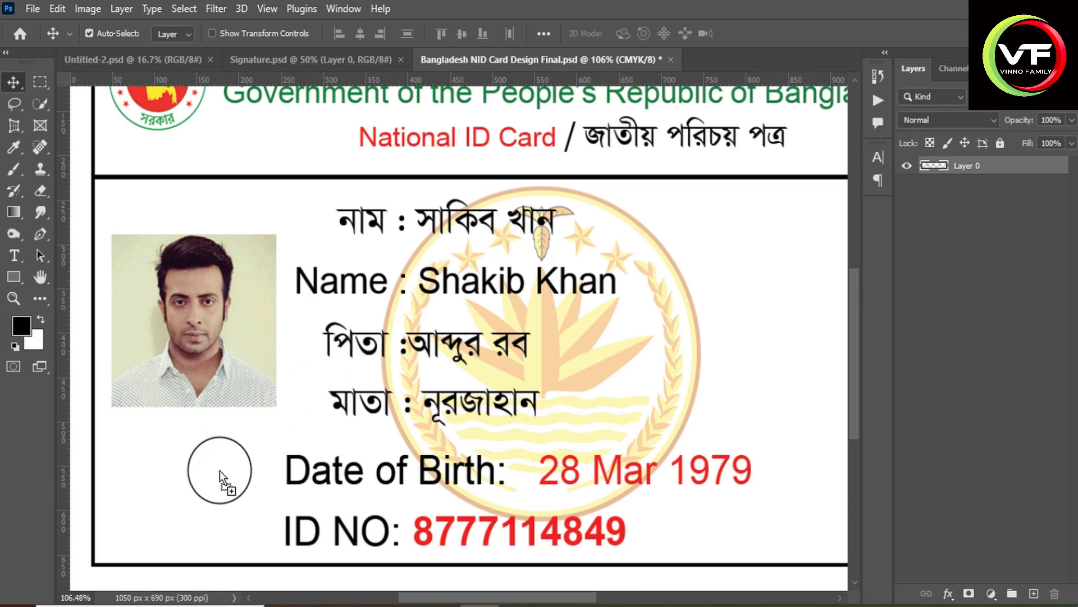
left_click_drag(220, 470, 220, 476)
Scale the signature down to about 15.91%, place it just below the portrait photo and apply the transform.
key("ctrl+t")
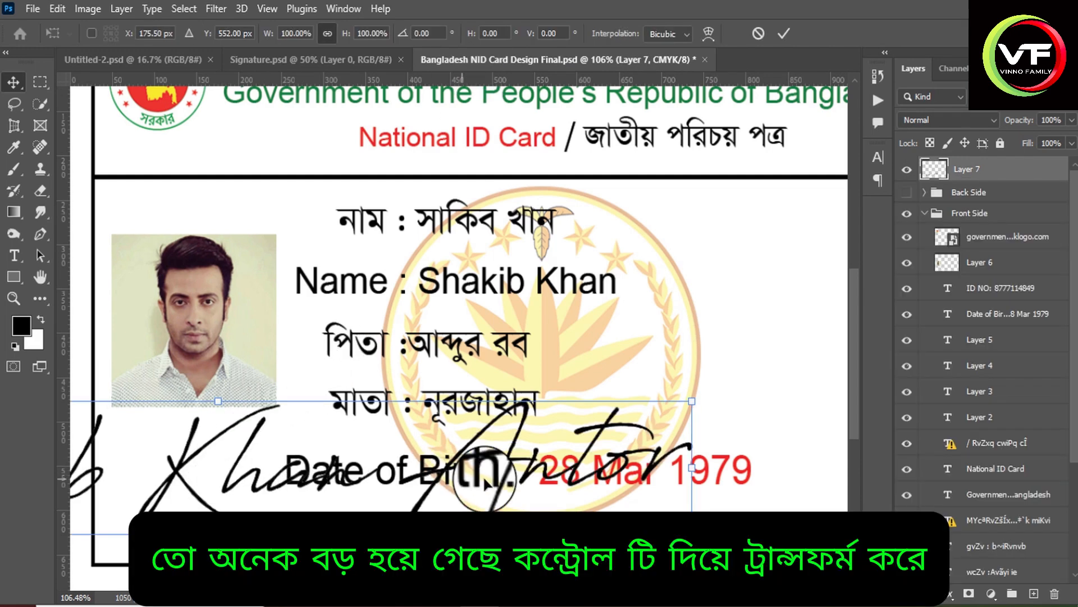
mouse_move(691, 401)
left_mouse_down()
mouse_move(258, 440)
mouse_move(236, 533)
mouse_move(337, 447)
mouse_move(352, 448)
mouse_move(143, 491)
mouse_move(339, 441)
mouse_move(210, 443)
mouse_move(192, 457)
mouse_move(260, 442)
mouse_move(249, 456)
mouse_move(228, 444)
left_mouse_up()
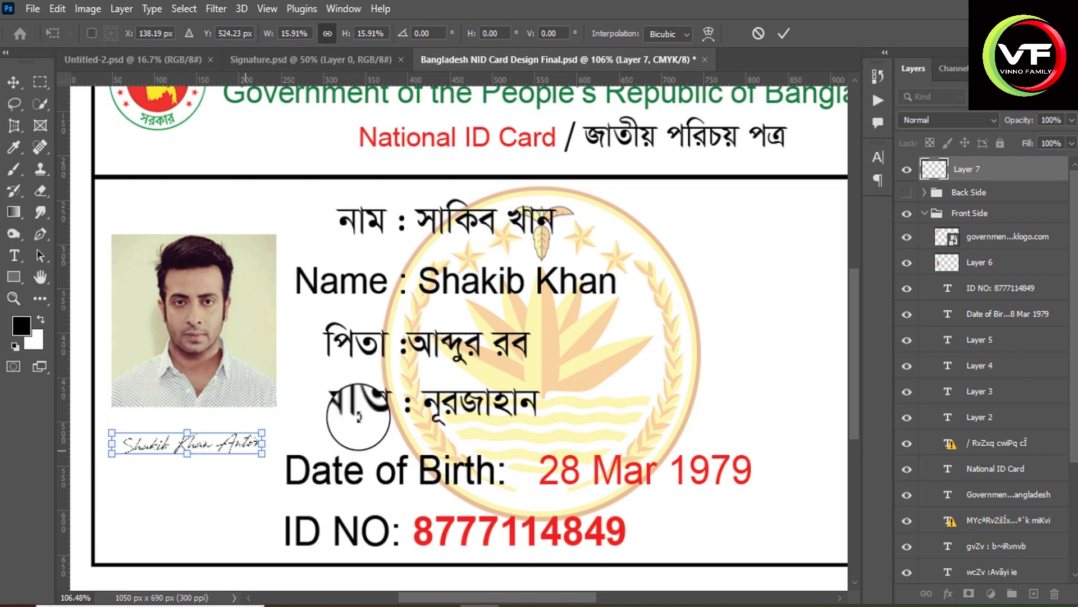
left_click(783, 33)
left_click(210, 427)
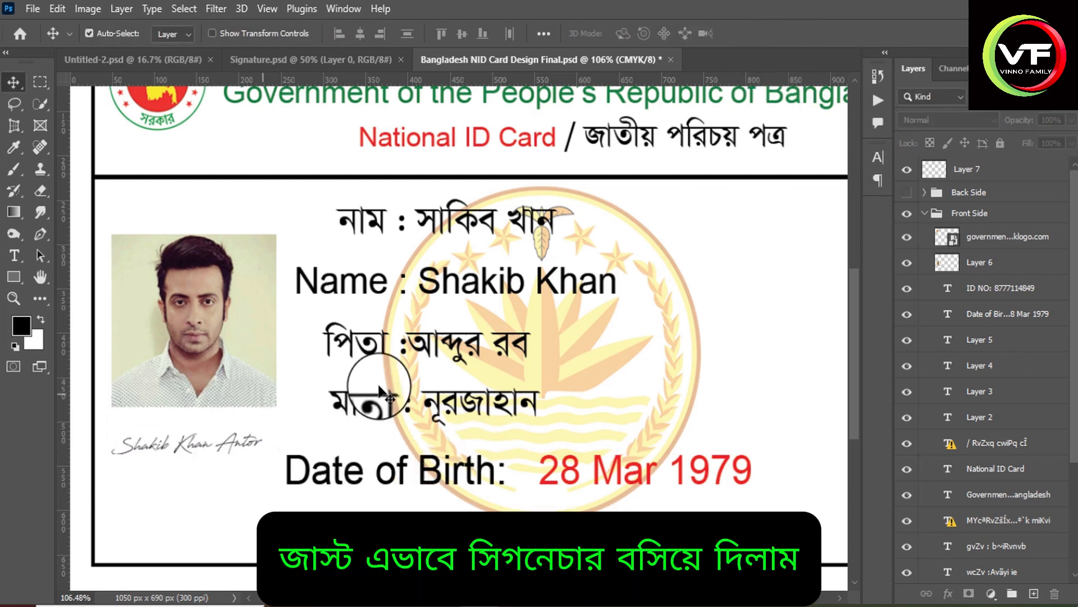
Select all layers of the Front Side group from Rectangle 1 up to the government logo and merge them.
scroll(396, 356, "down", 3)
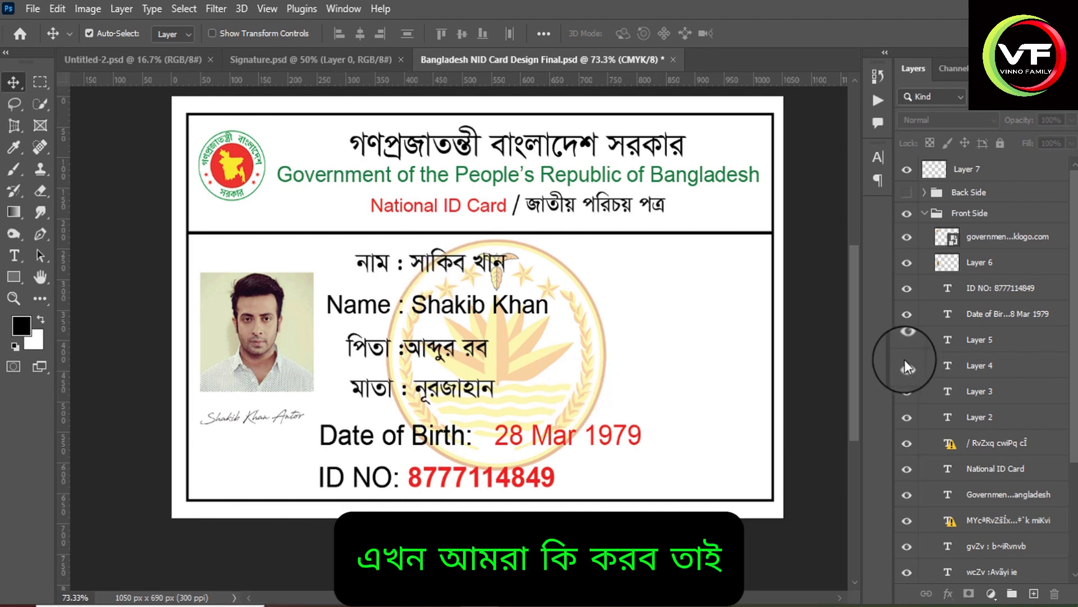
left_click(987, 545)
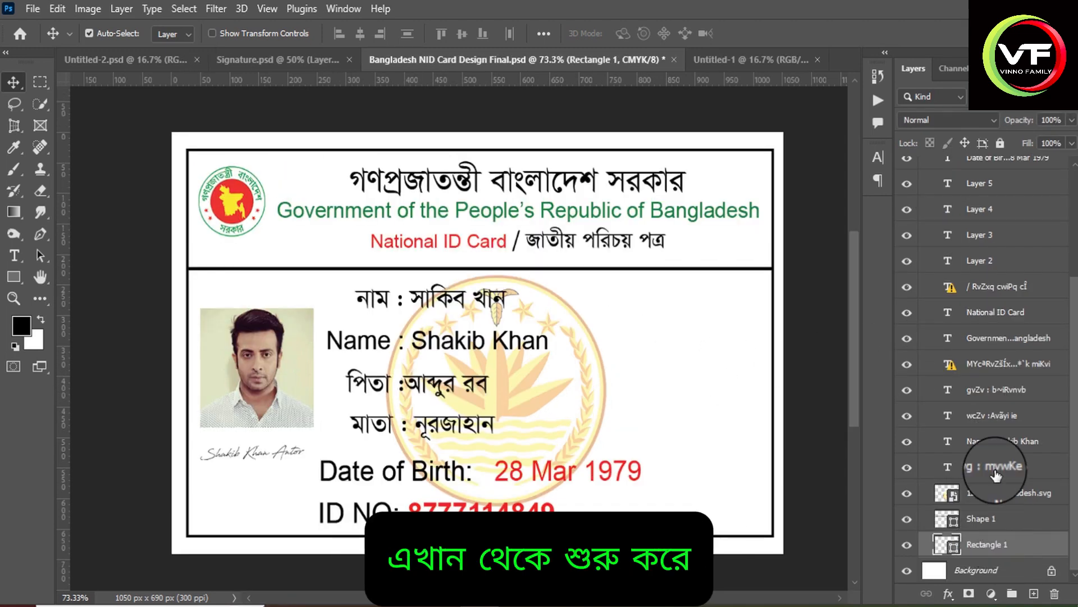
scroll(995, 474, "up", 3)
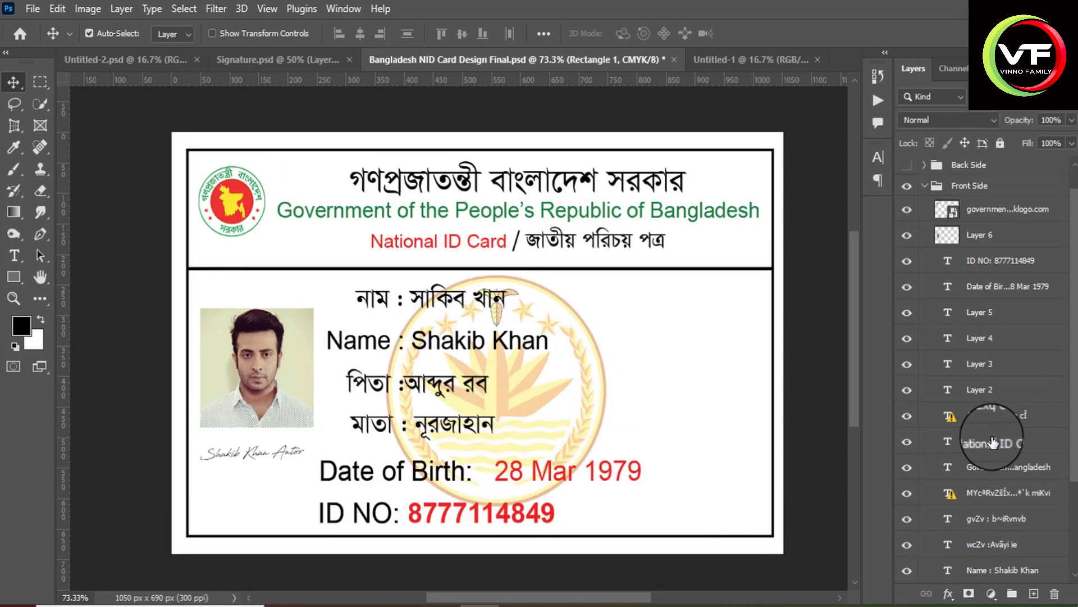
left_click(978, 212, "ctrl+shift")
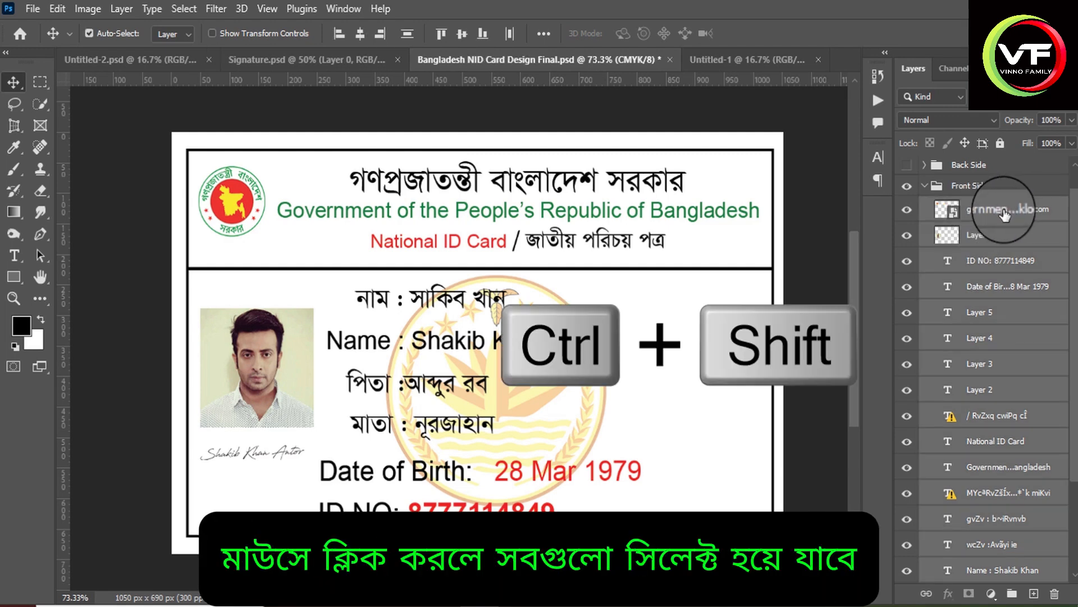
scroll(999, 284, "down", 5)
scroll(1001, 343, "up", 5)
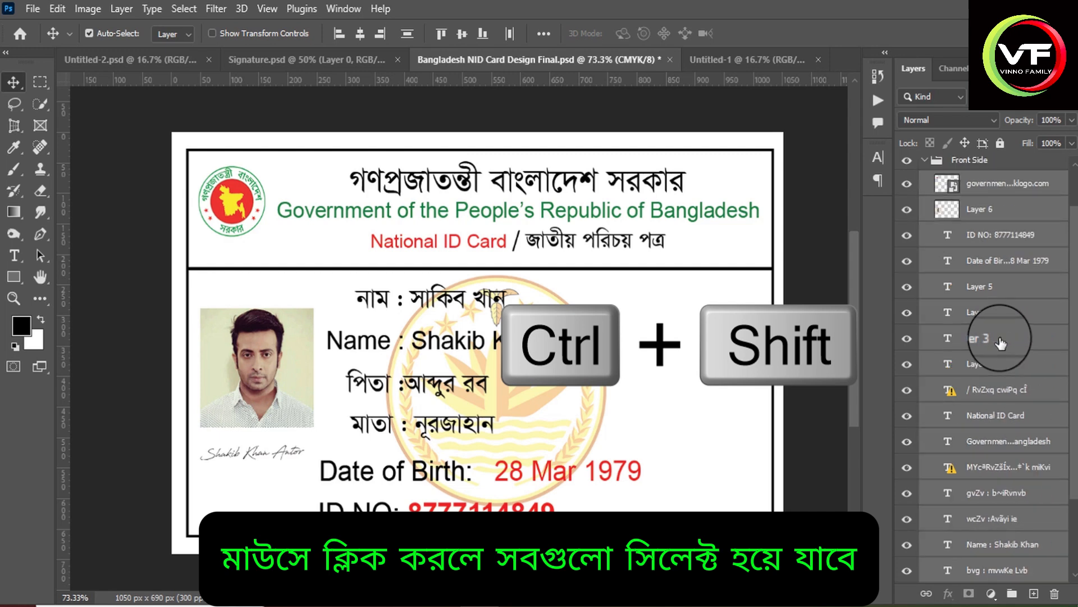
key("ctrl+e")
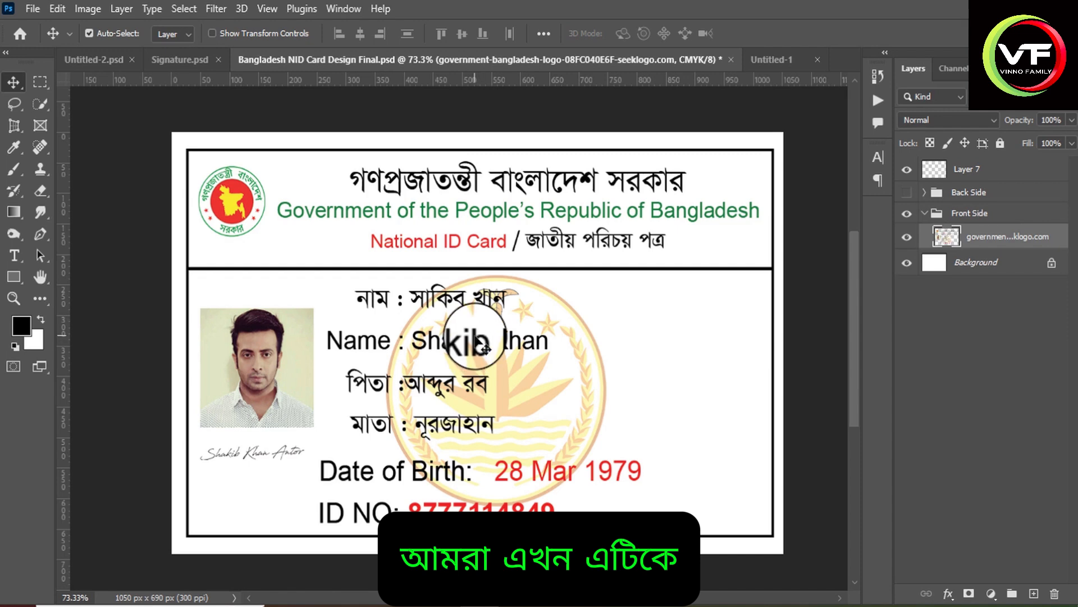
Try to copy the merged card front onto the blank Untitled-1 page, undo the placement and return to the card document.
left_click_drag(486, 349, 527, 187)
left_click_drag(469, 238, 476, 263)
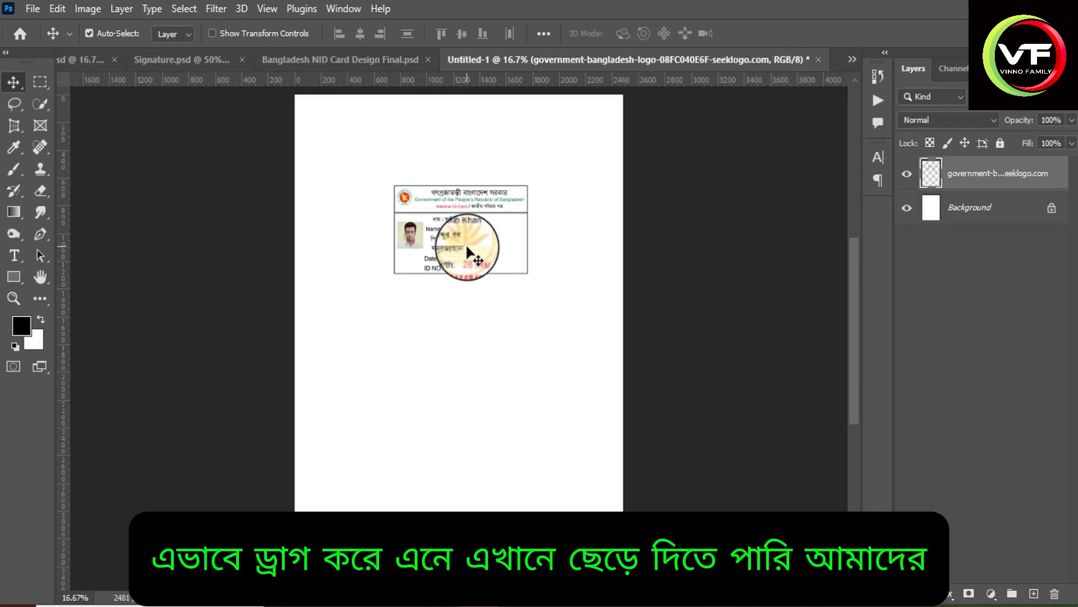
key("ctrl+z")
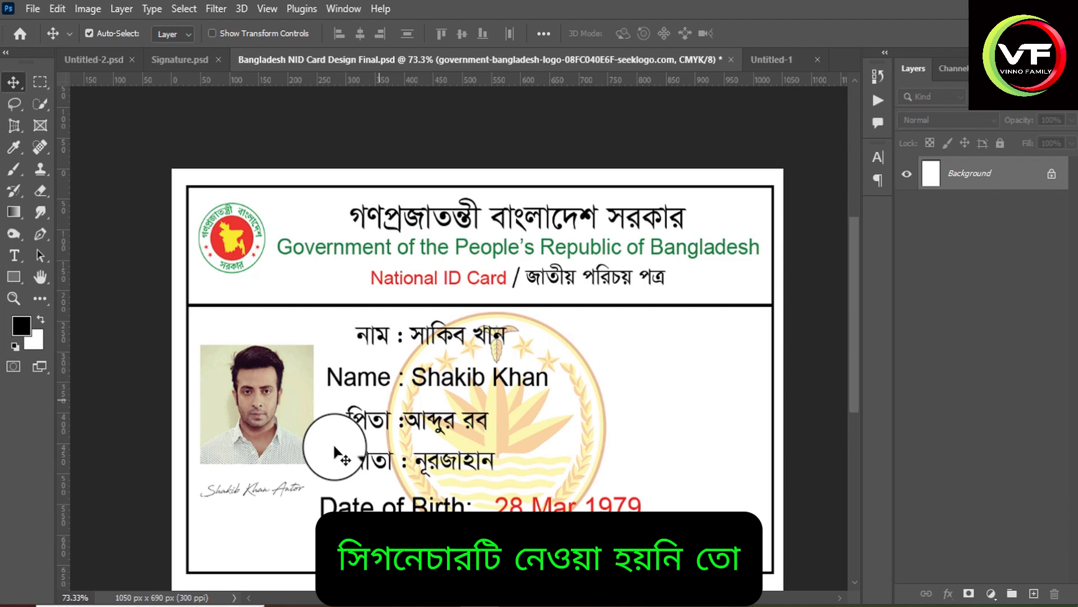
left_click_drag(337, 446, 269, 494)
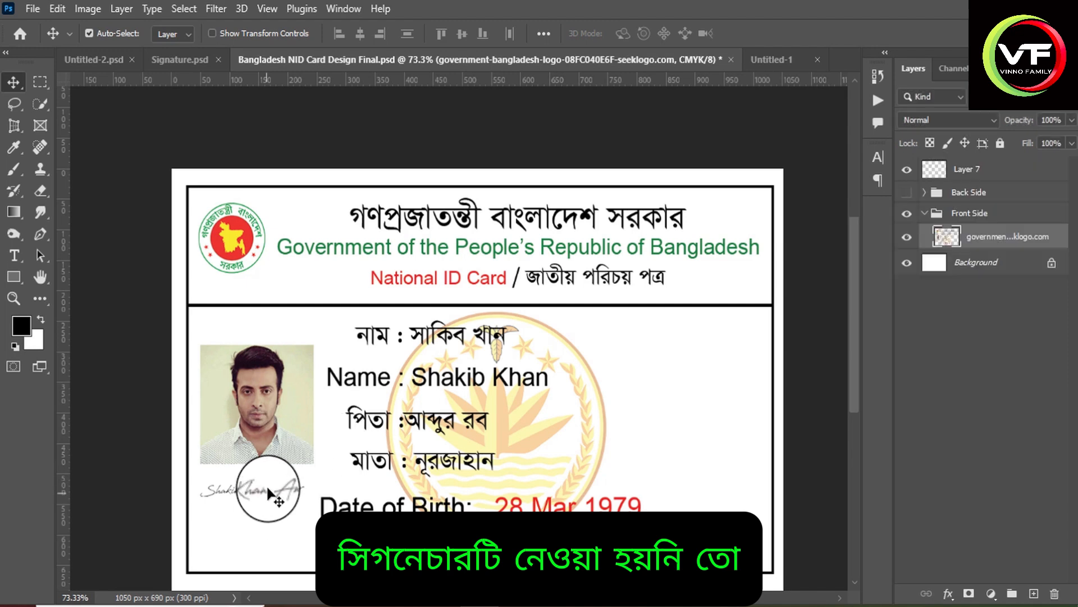
Select the merged card front together with the signature on Layer 7 and copy both onto the upper part of the blank Untitled-1 page.
left_click(973, 238)
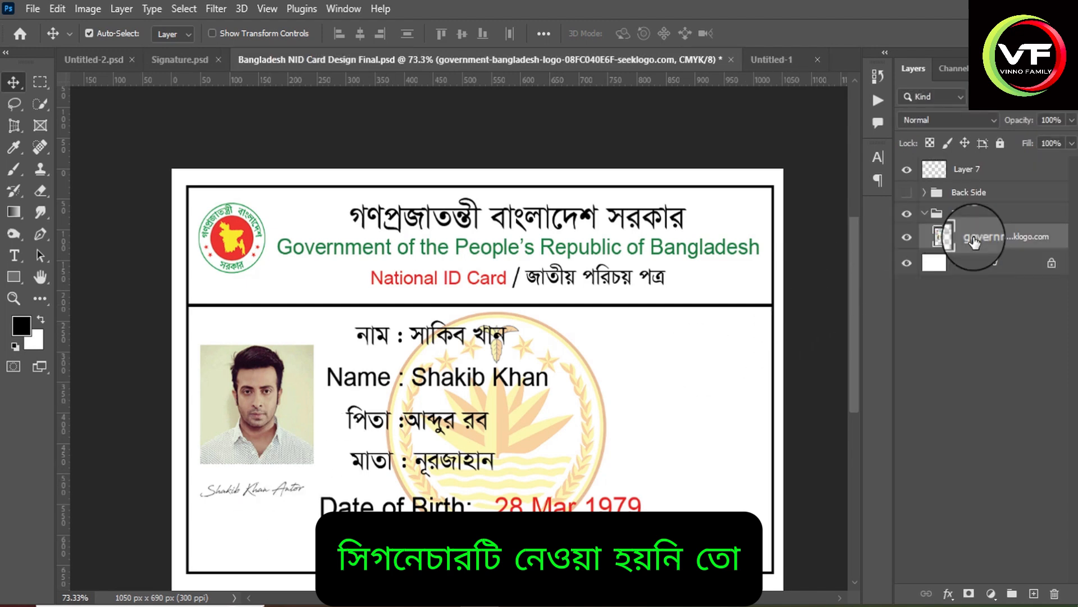
left_click(973, 170, "ctrl")
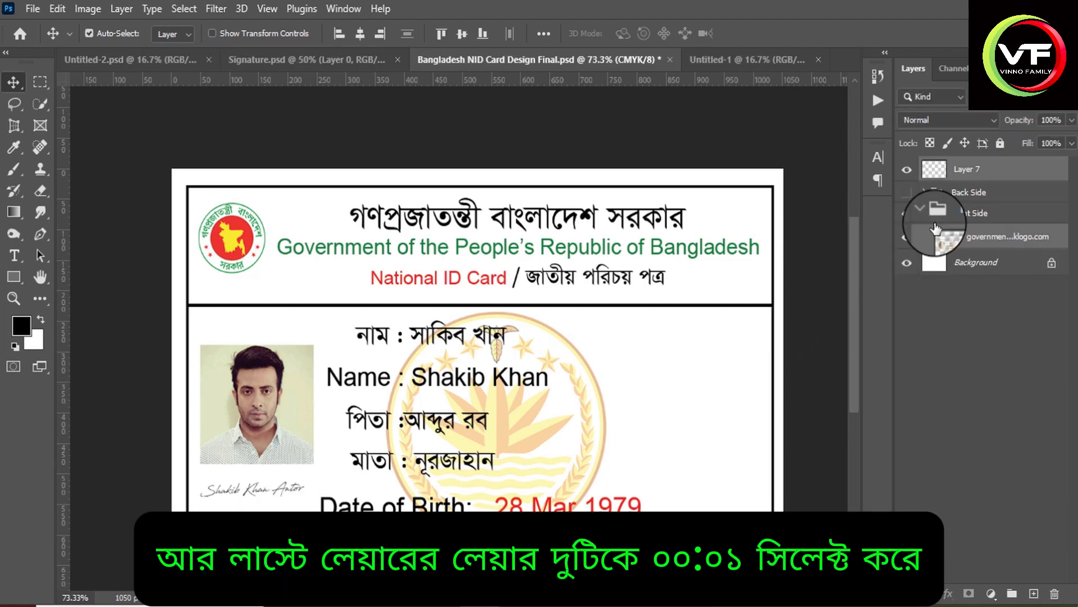
left_click_drag(321, 390, 396, 168)
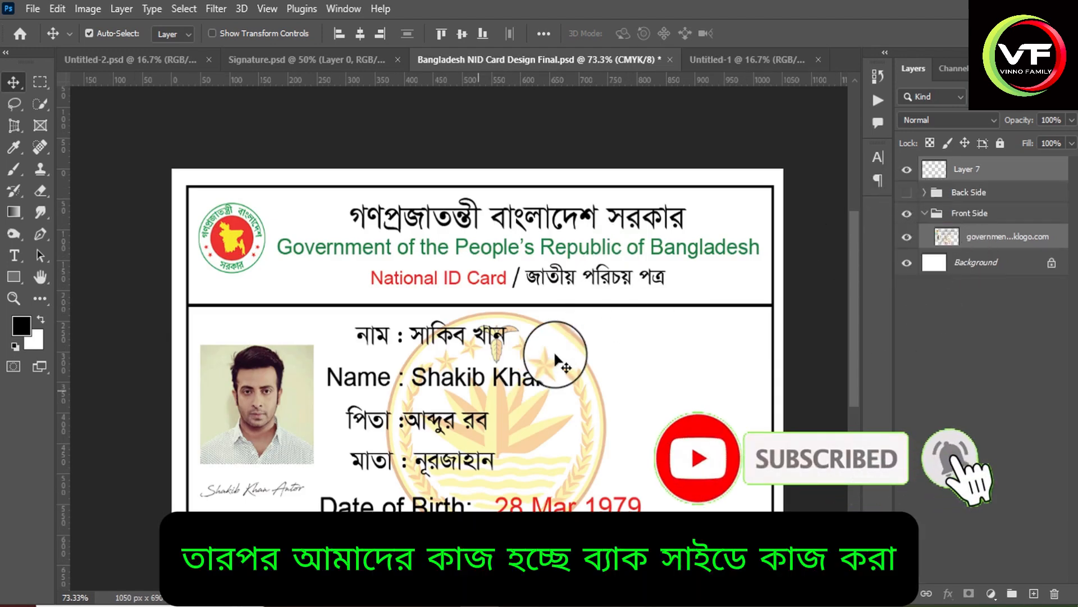
Hide the card front and signature layers, show the Back Side group and select its heading text.
left_click(907, 237)
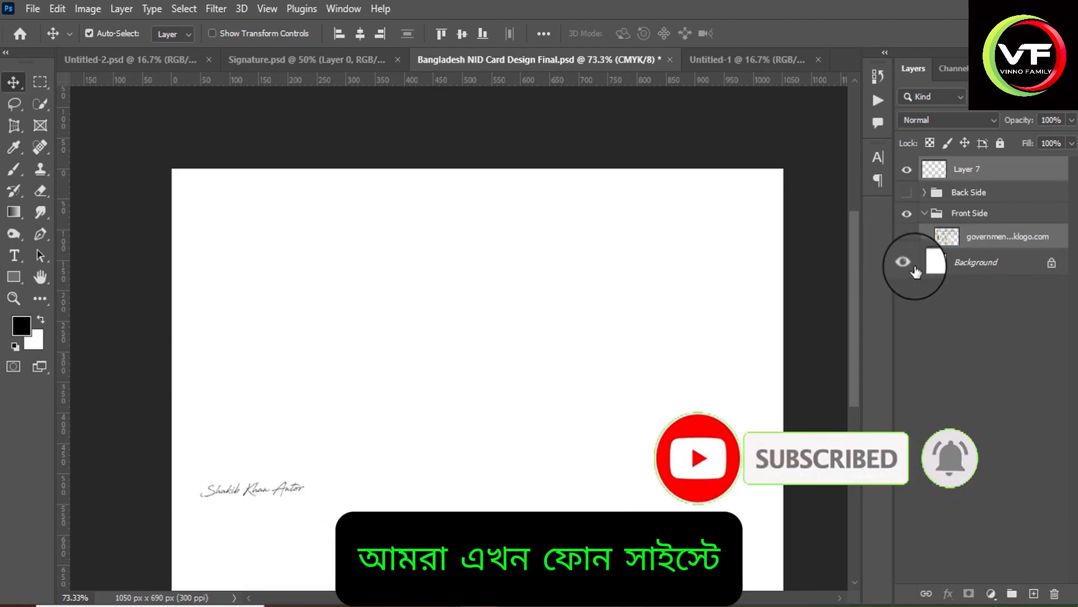
left_click(907, 169)
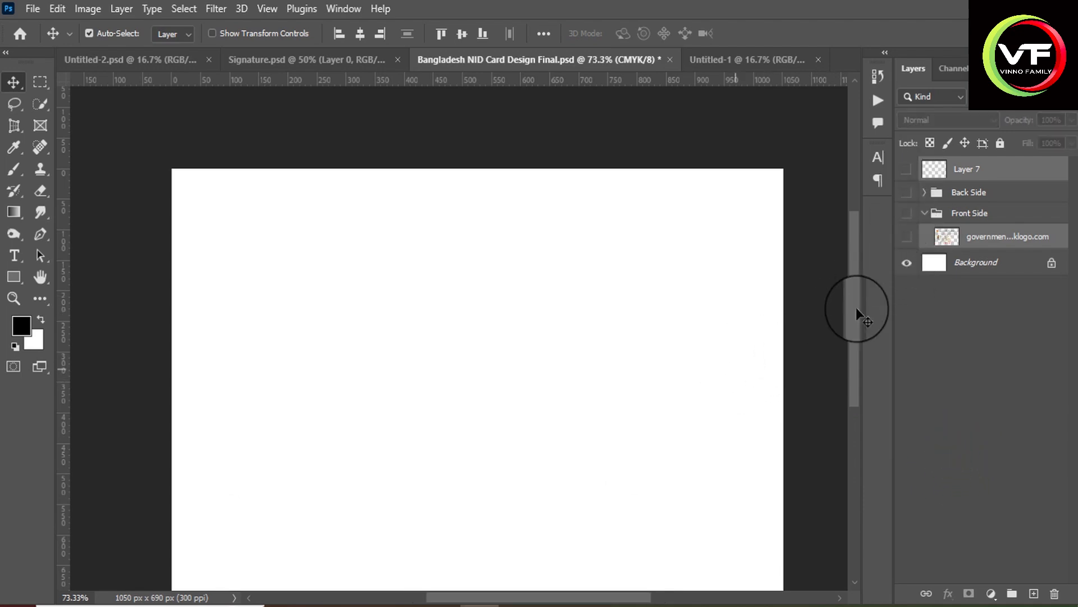
left_click(907, 193)
scroll(397, 385, "down", 1)
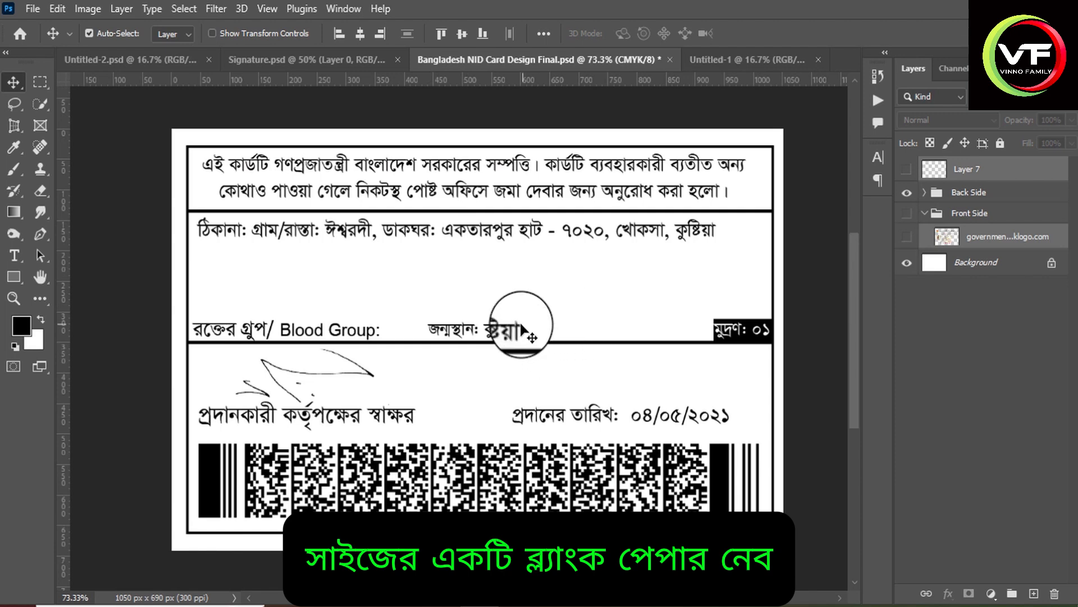
left_click(433, 180)
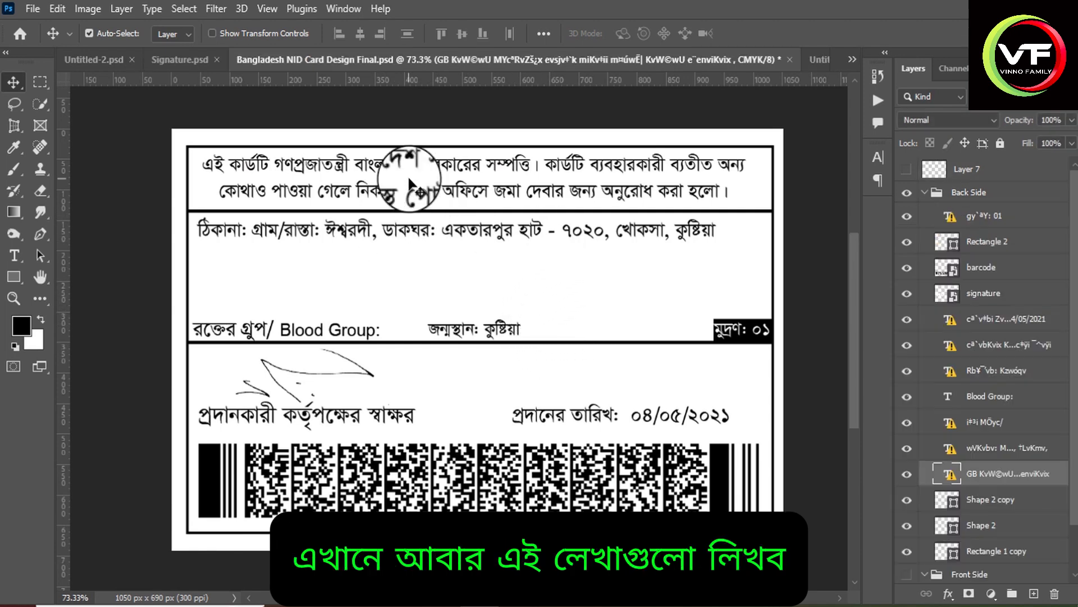
scroll(374, 198, "down", 1)
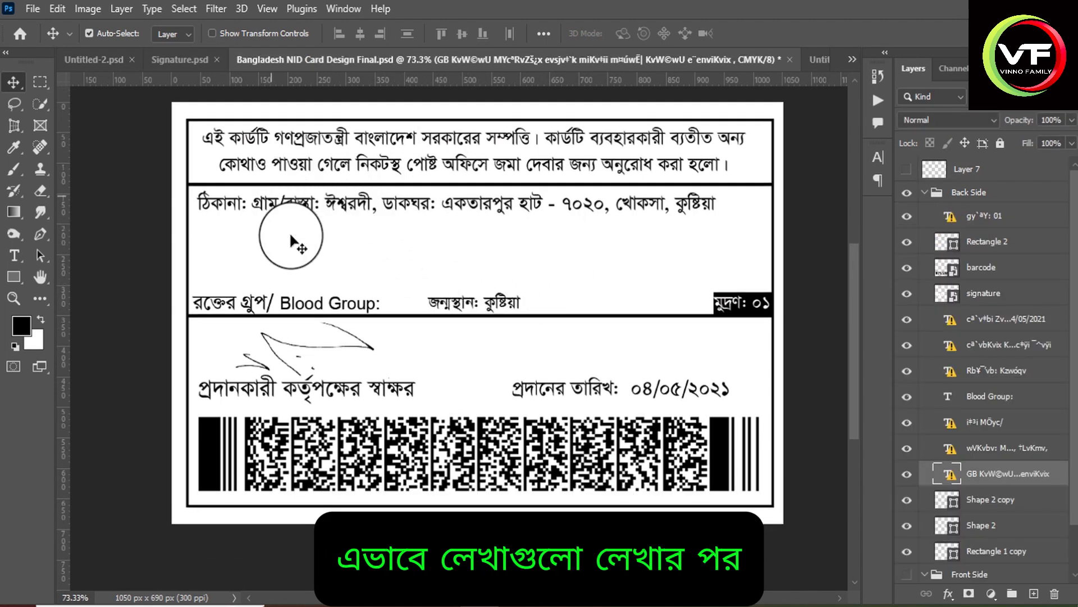
scroll(494, 242, "up", 1)
Open the back-side address line for editing, replace its missing font and set the whole line in SutonnyMJ.
left_click(494, 224)
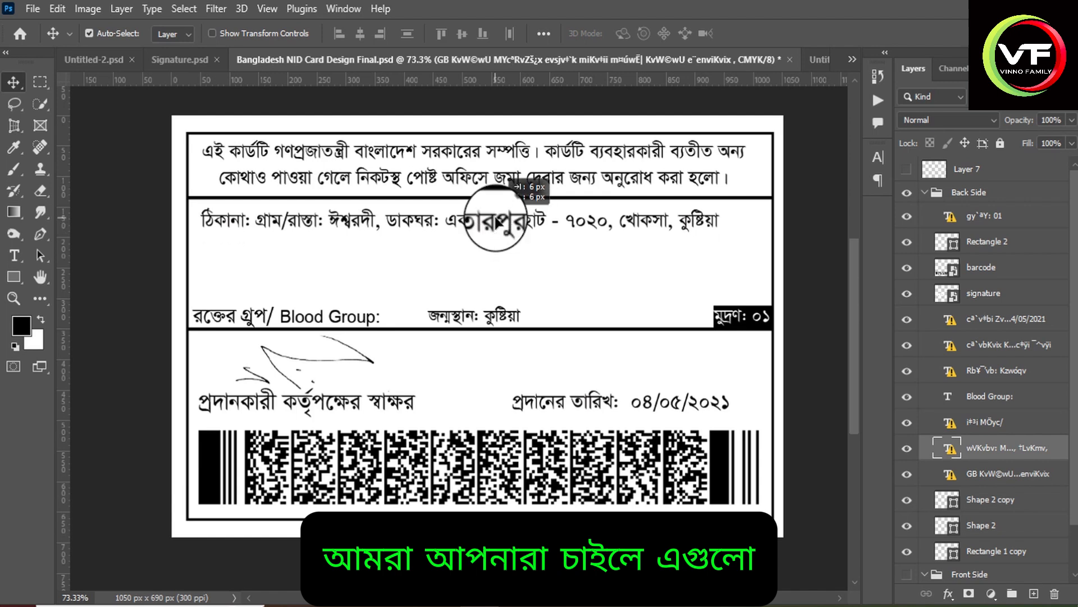
double_click(494, 225)
left_click(658, 305)
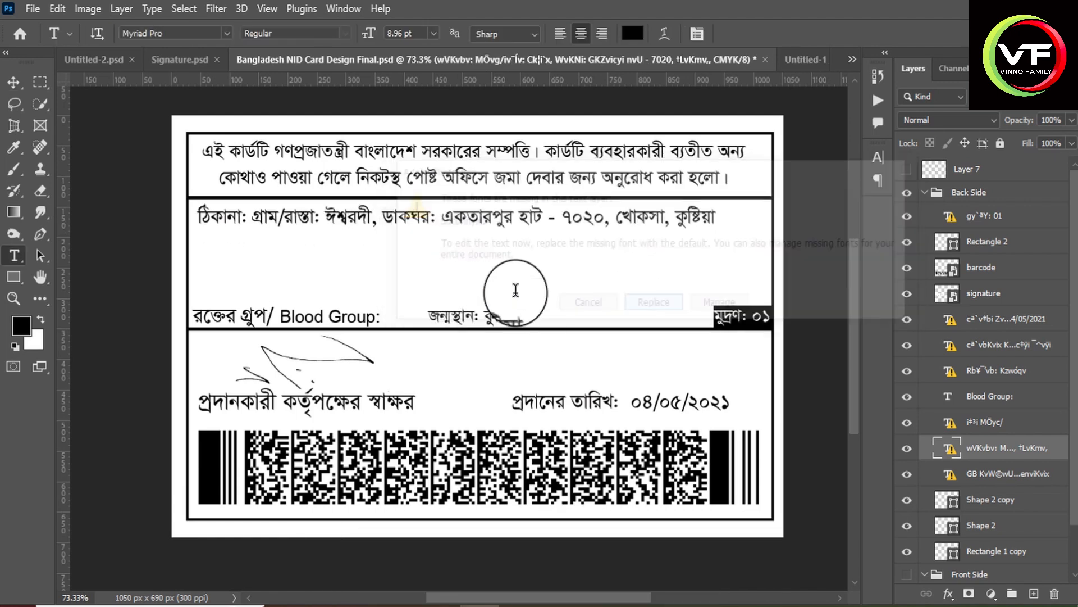
key("ctrl+a")
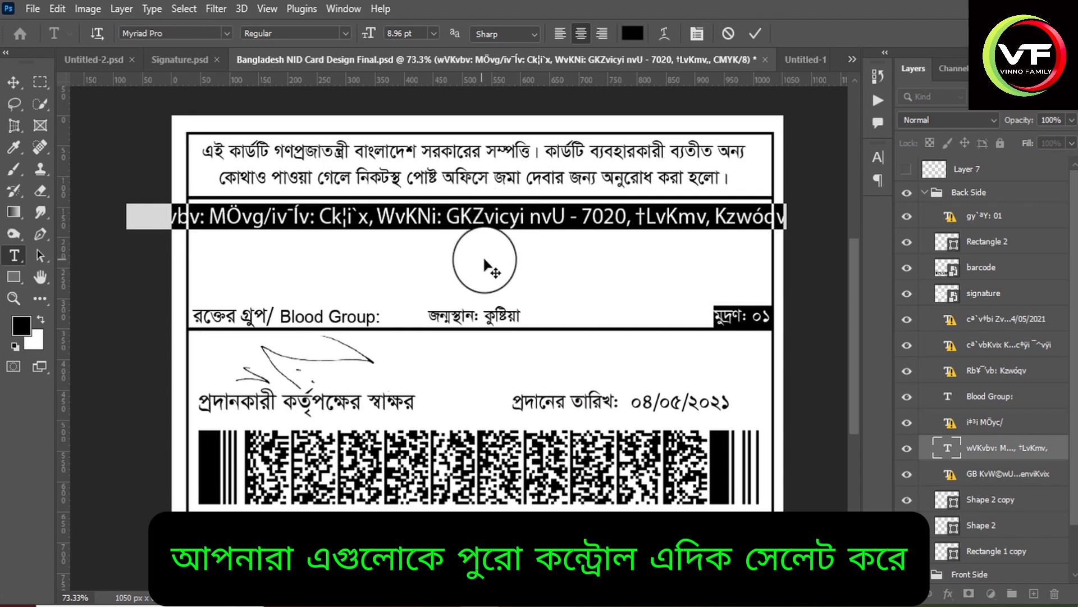
left_click(223, 33)
scroll(210, 113, "down", 10)
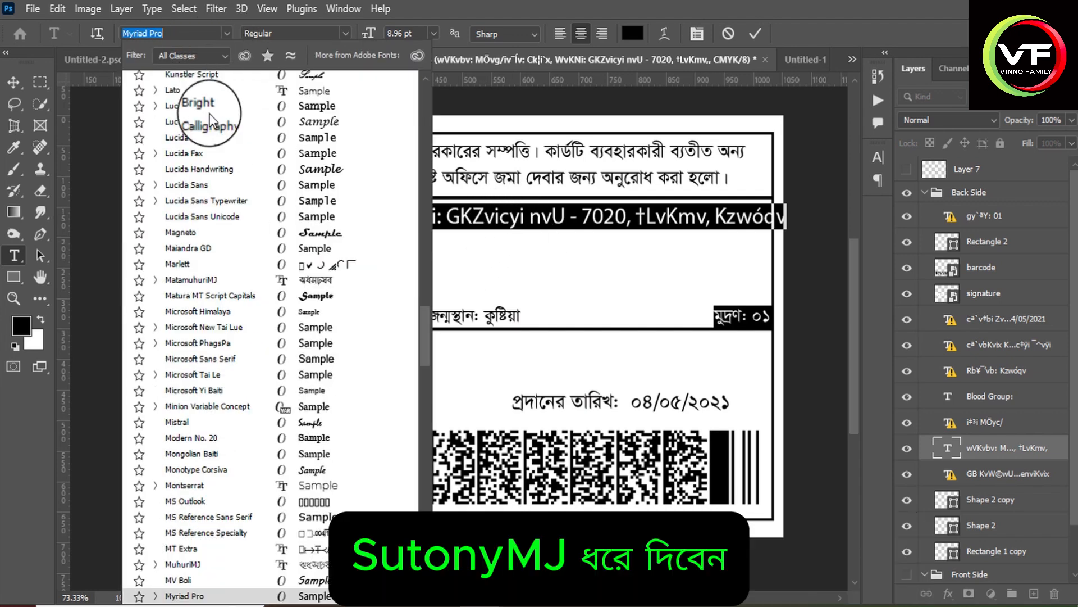
left_click_drag(427, 322, 424, 105)
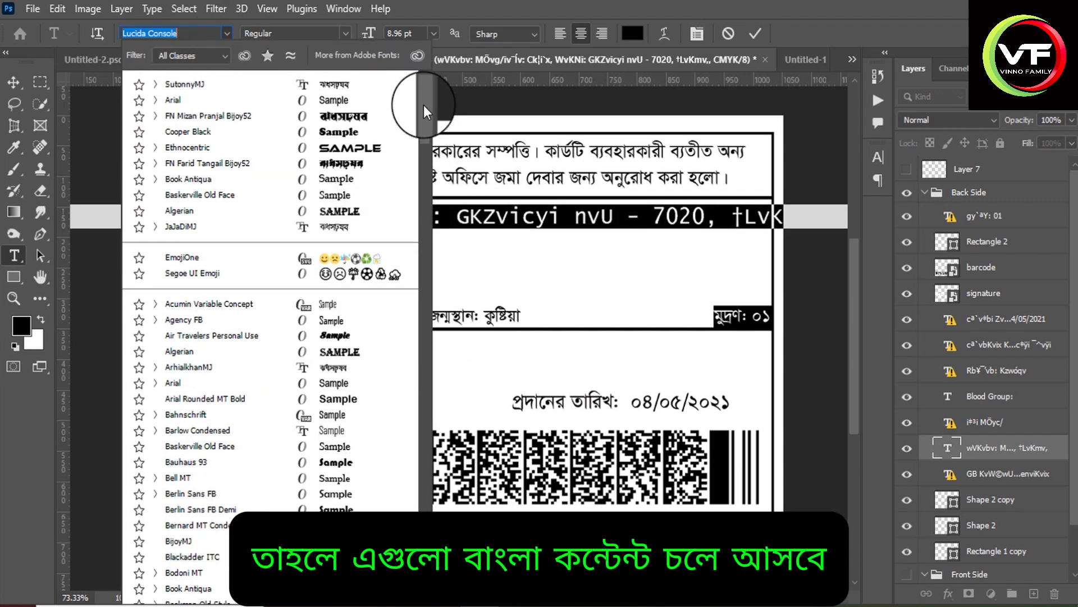
left_click(205, 85)
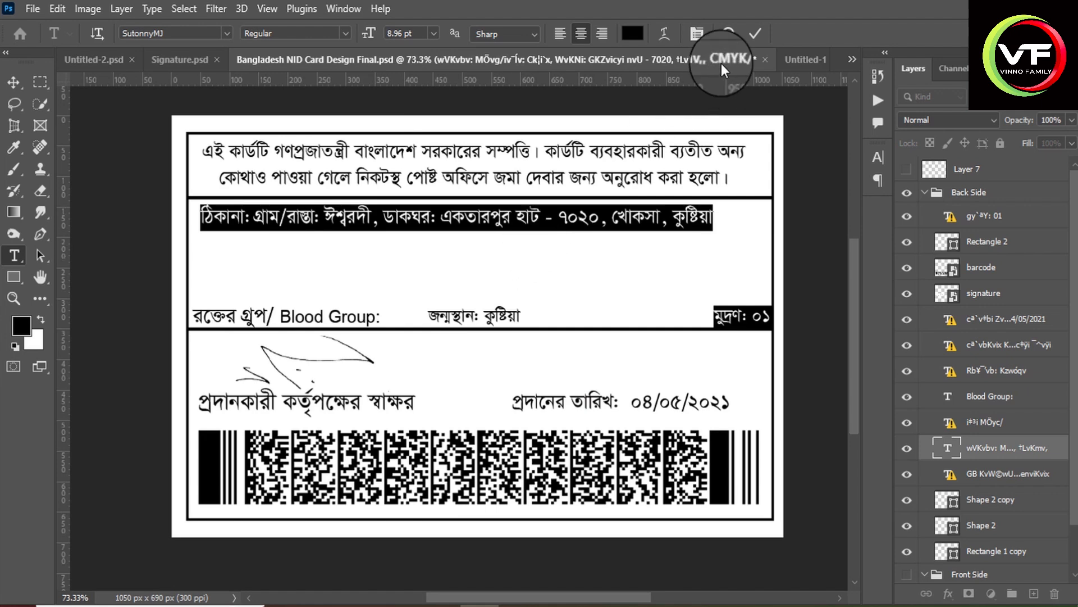
left_click(752, 35)
Replace the village/road name in the address line with the Bengali name of the actor's home district from his Wikipedia page.
left_click(507, 214)
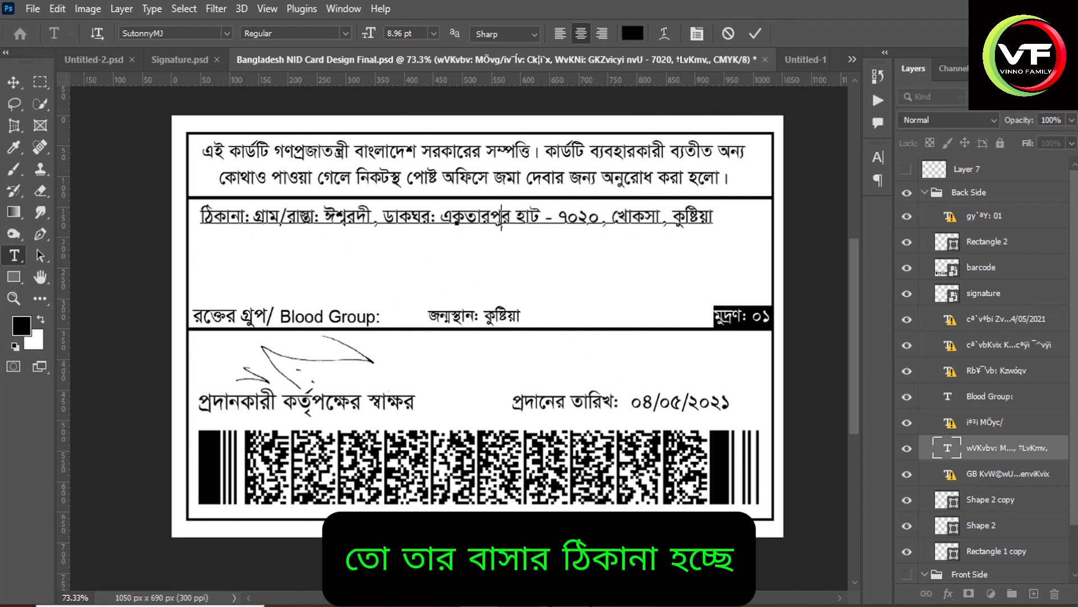
mouse_move(557, 604)
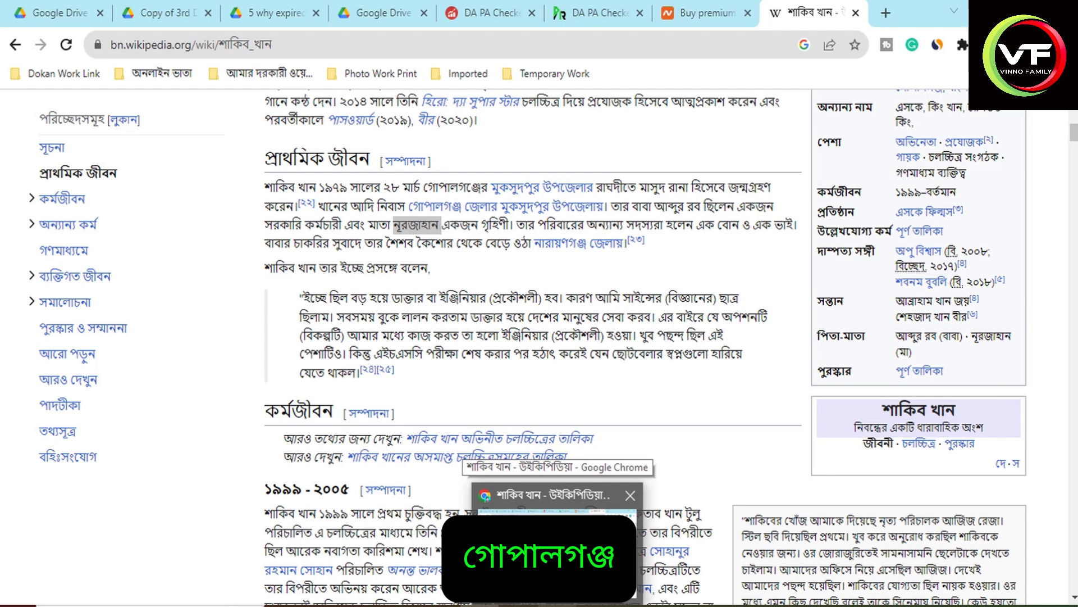
type("cofrf")
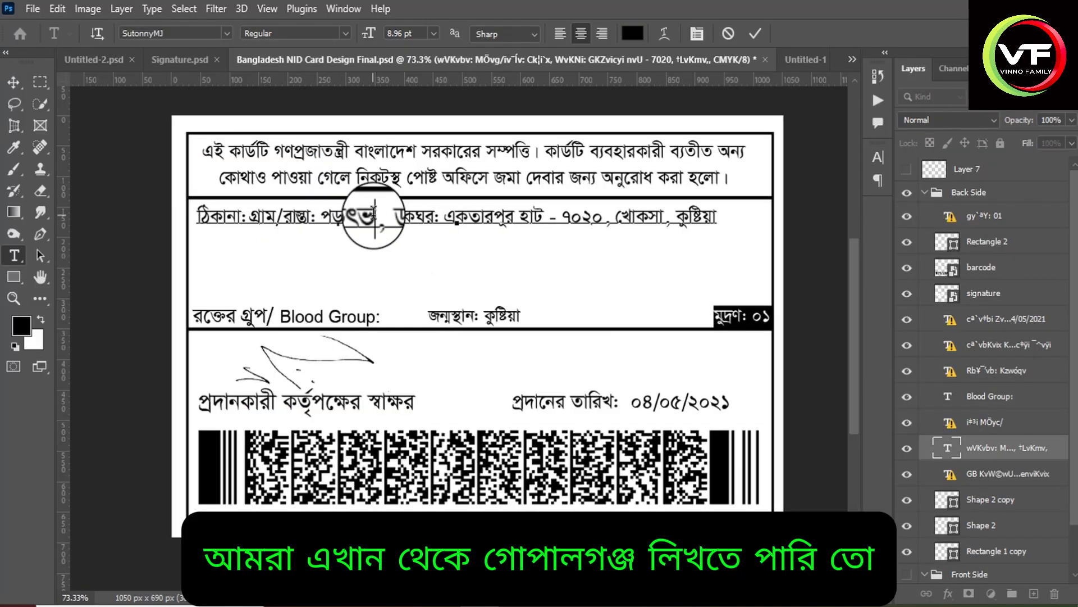
key("BackSpace")
key("BackSpace")
key("BackSpace")
key("BackSpace")
key("BackSpace")
key("ctrl+alt+b")
type("গোপা")
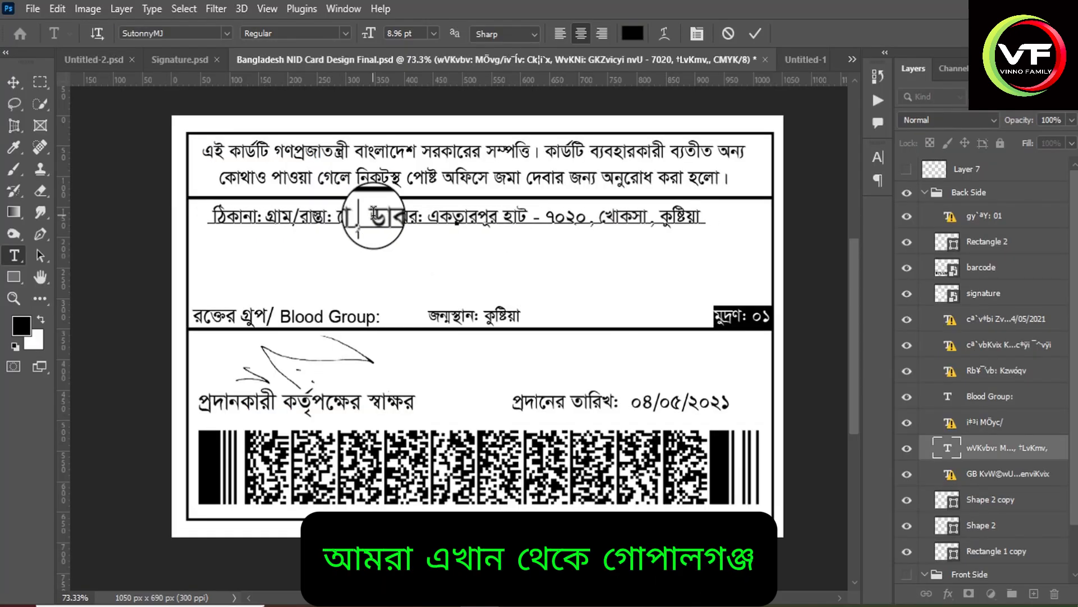
type("লগঞ্জ")
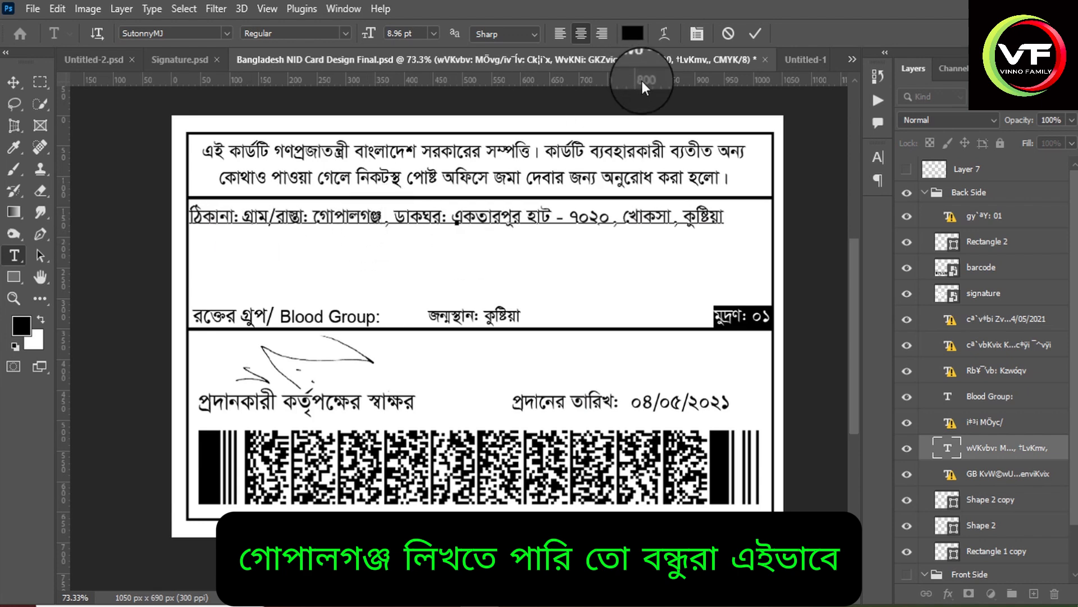
left_click(755, 33)
Nudge the edited address line slightly up and to the right, just below the divider of the card's back side.
key("v")
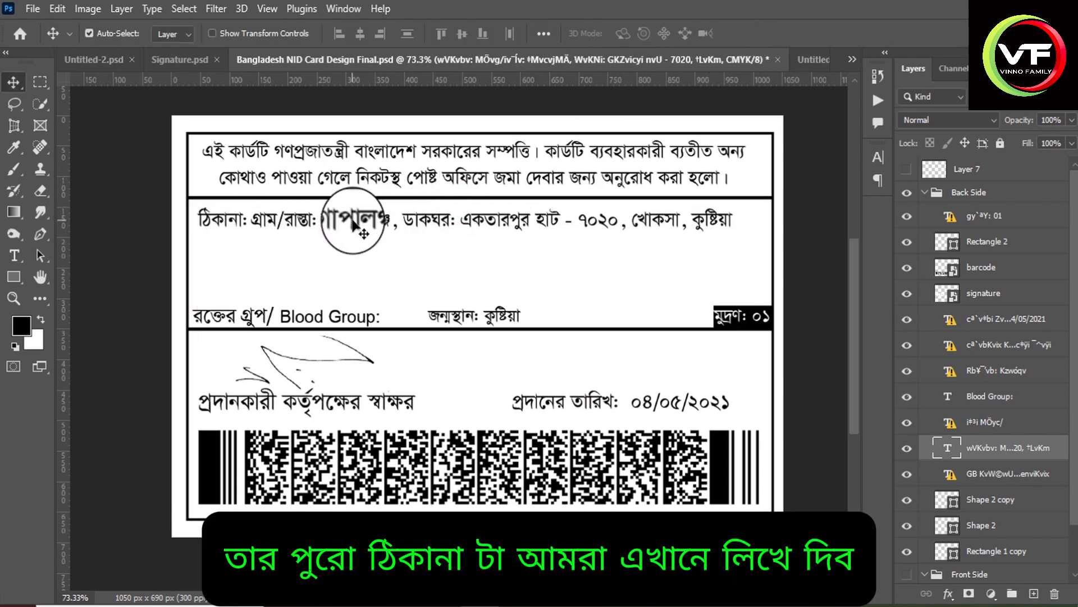
key("Up")
key("Up")
key("Up")
key("Up")
key("Right")
key("Right")
key("Right")
key("Right")
key("Right")
key("Right")
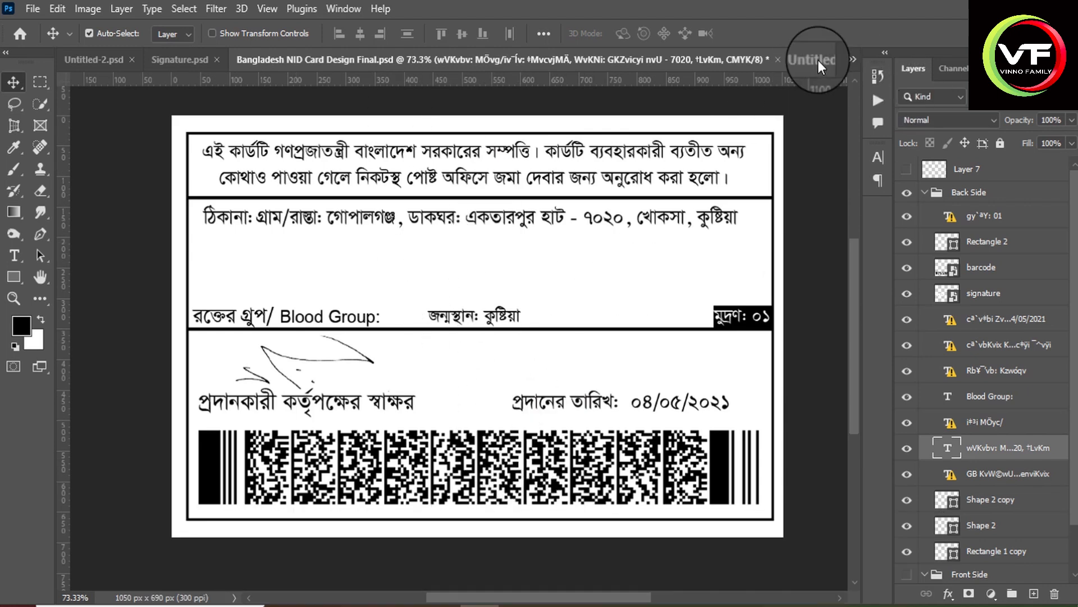
left_click(817, 60)
left_click(524, 62)
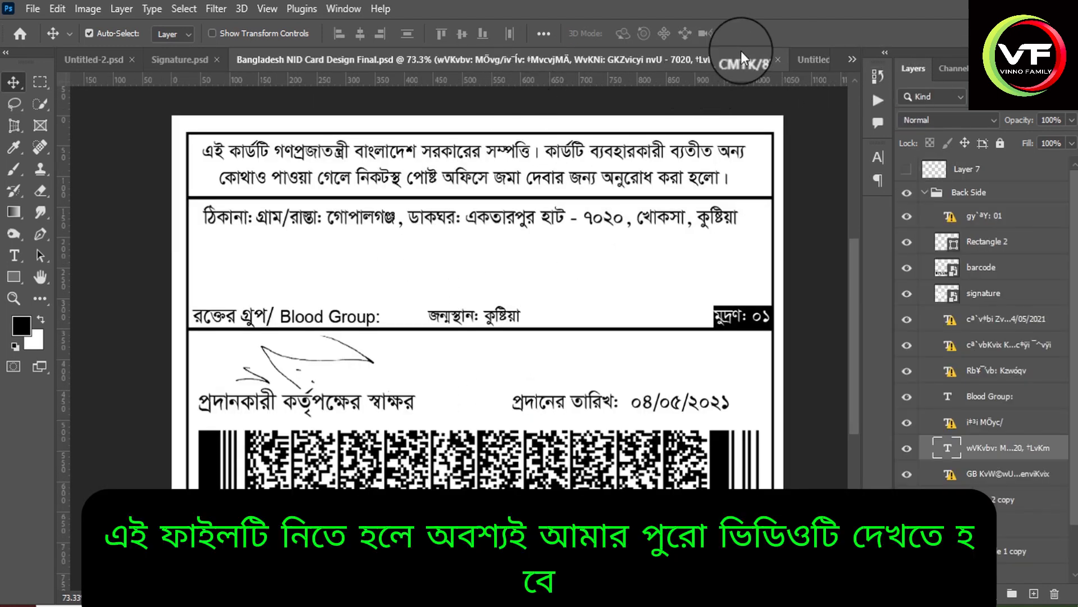
left_click(817, 59)
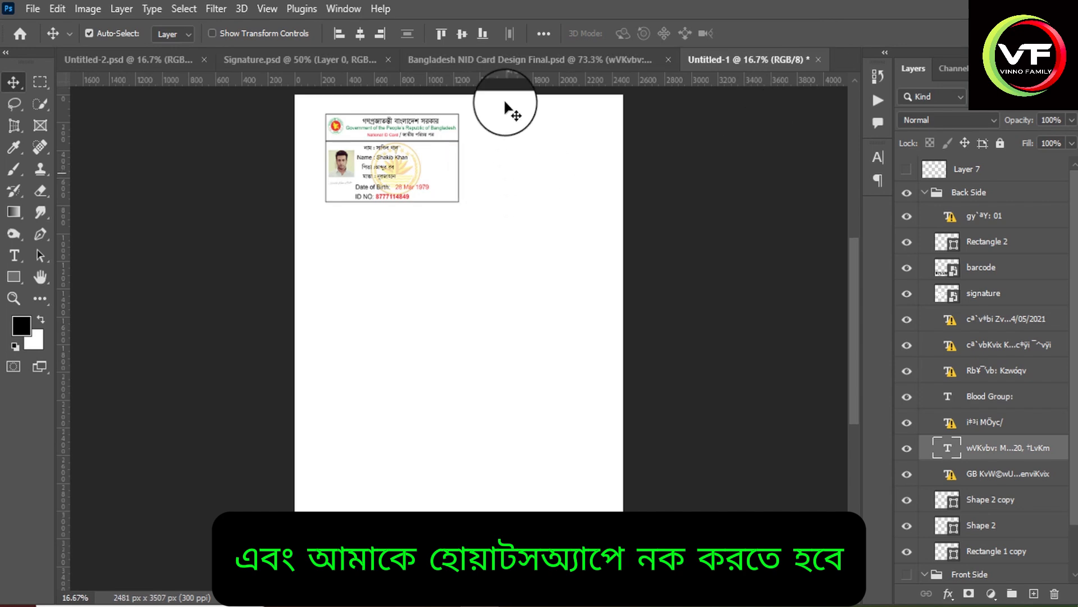
left_click(487, 60)
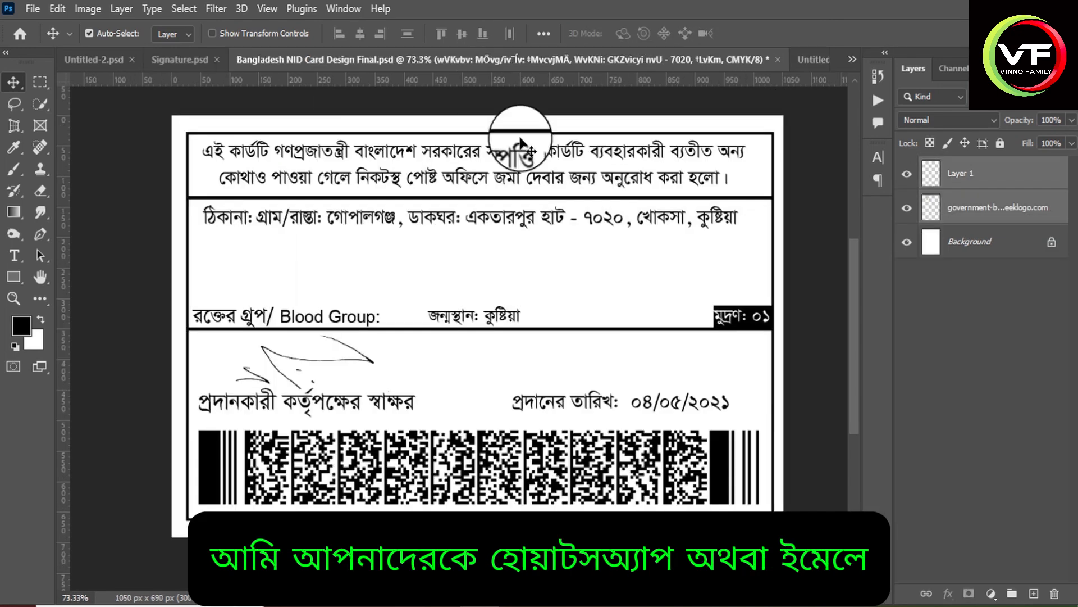
left_click(810, 59)
left_click(533, 60)
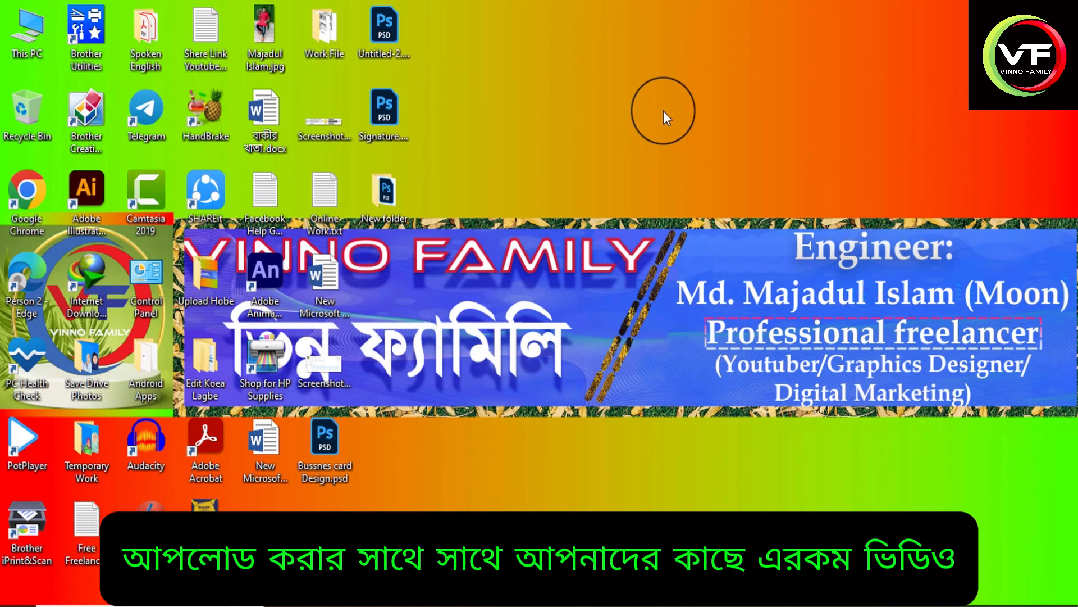
right_click(662, 110)
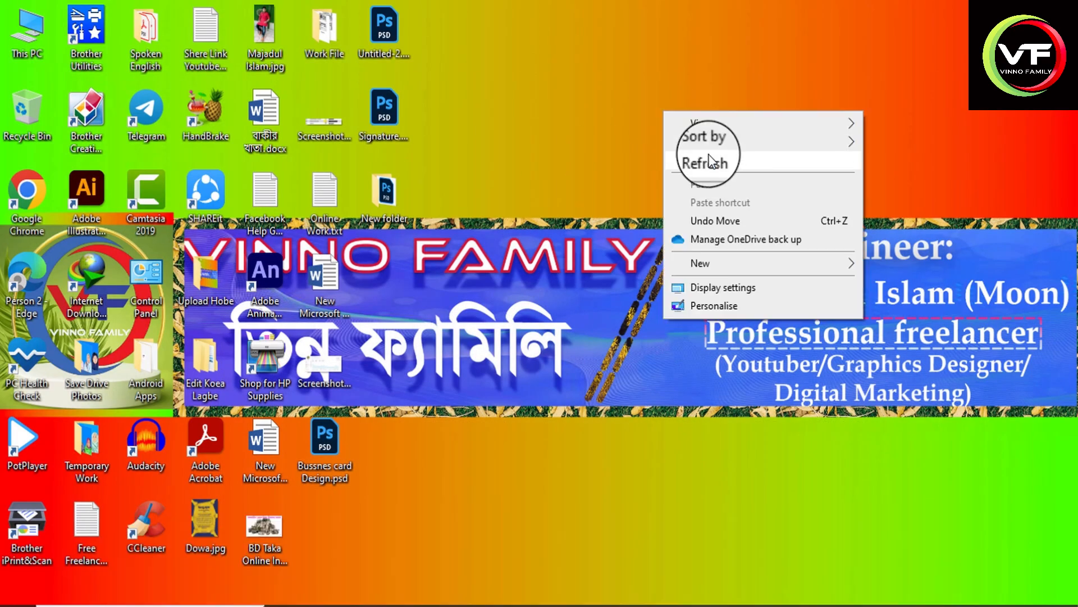
left_click(682, 161)
right_click(585, 137)
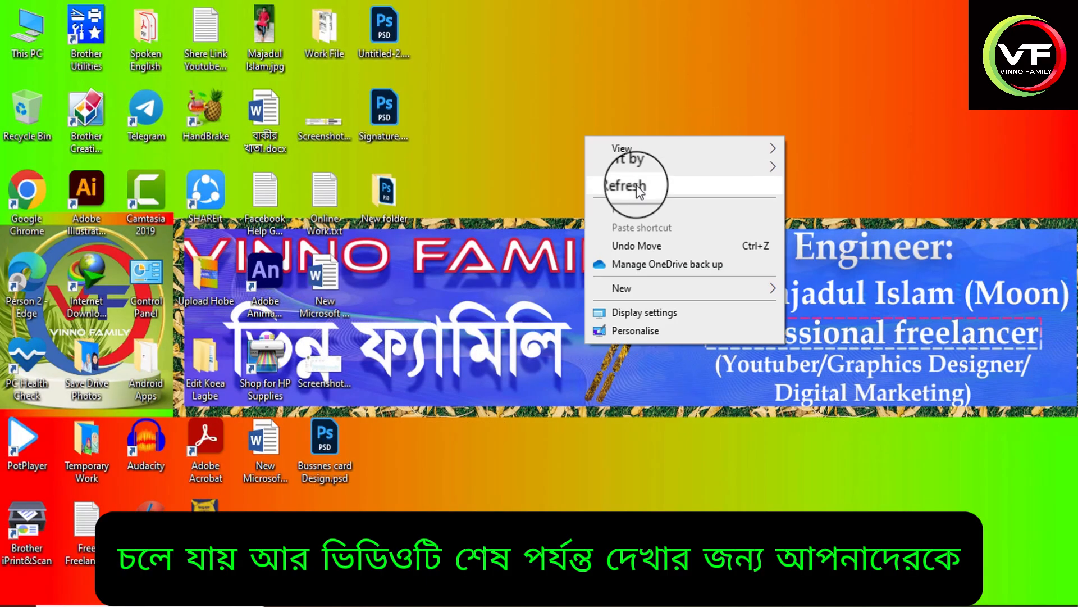
left_click(636, 183)
right_click(585, 136)
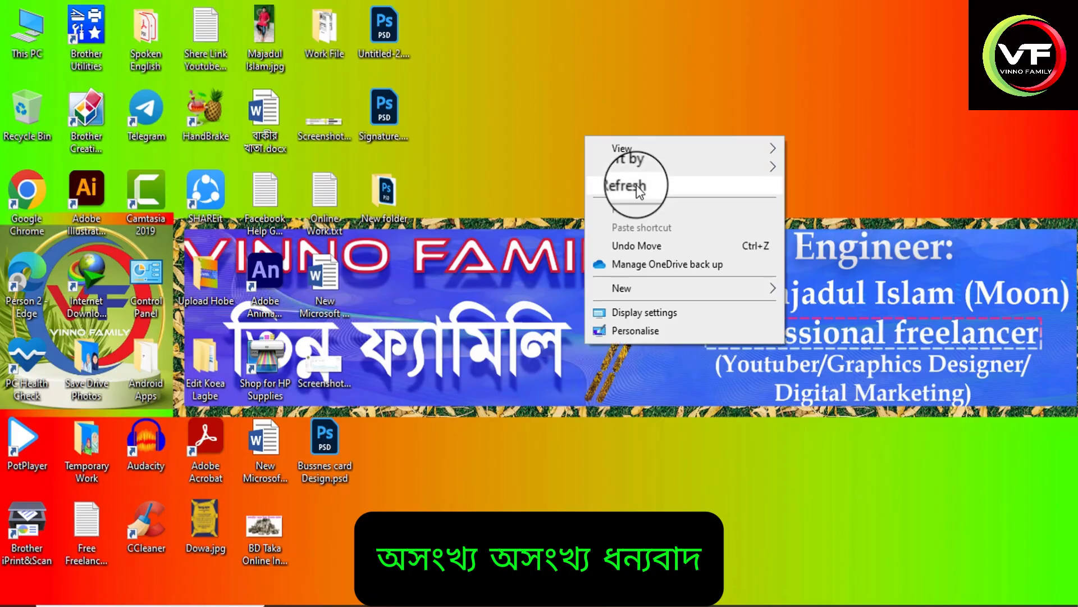
left_click(635, 184)
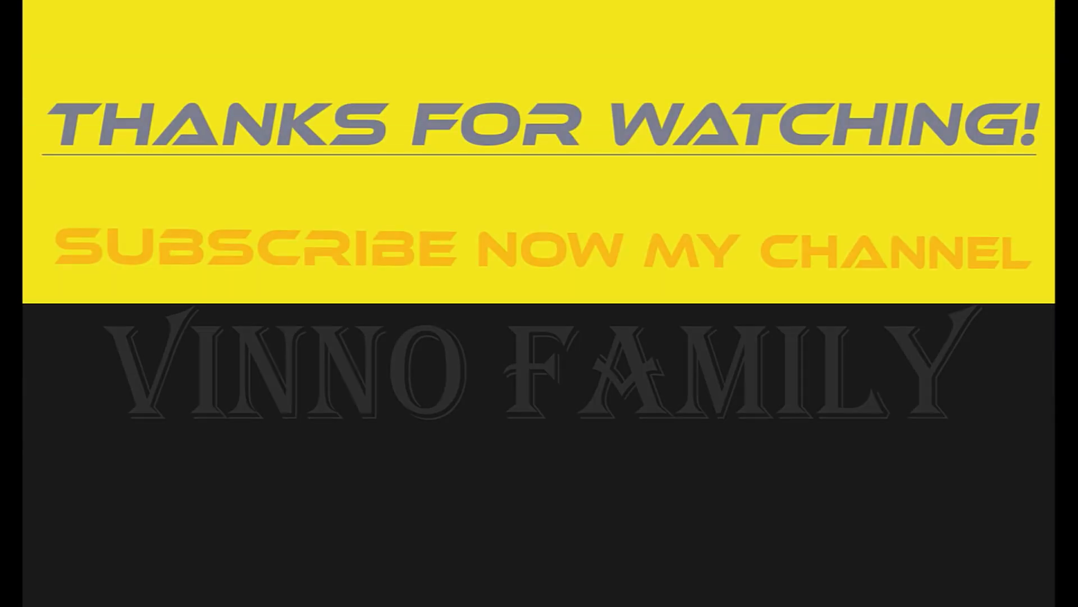